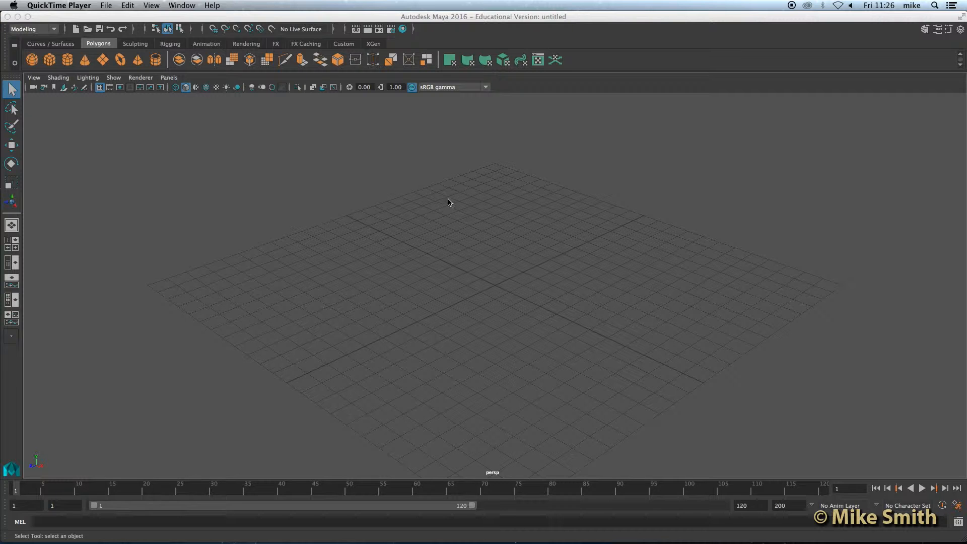
# Step: Set the project to the Table folder on the Desktop and create a default workspace there
pyautogui.click(40, 20)
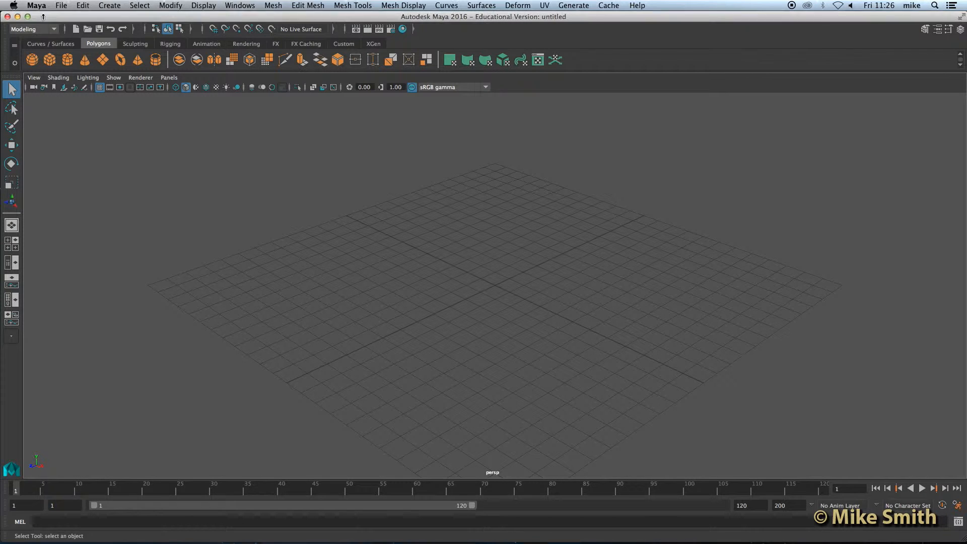
pyautogui.click(61, 5)
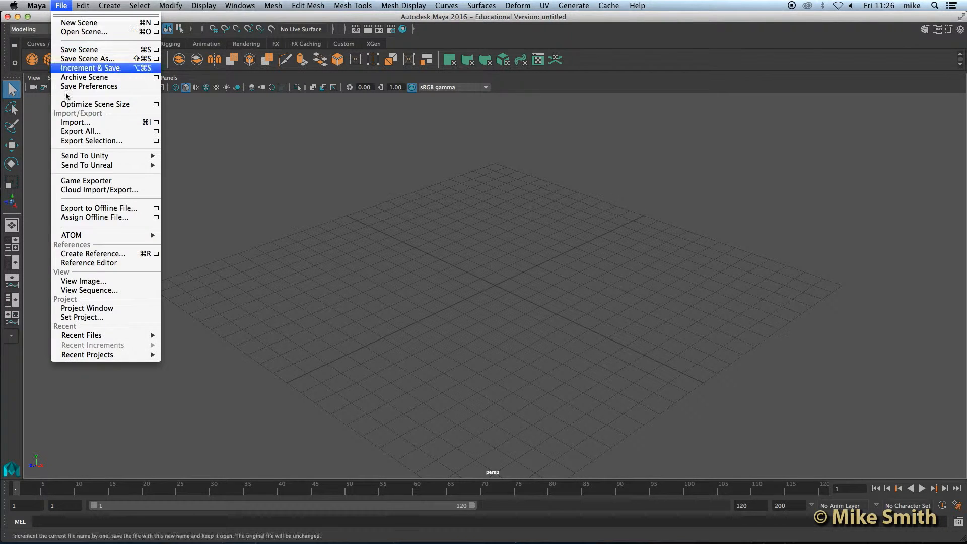
pyautogui.click(91, 317)
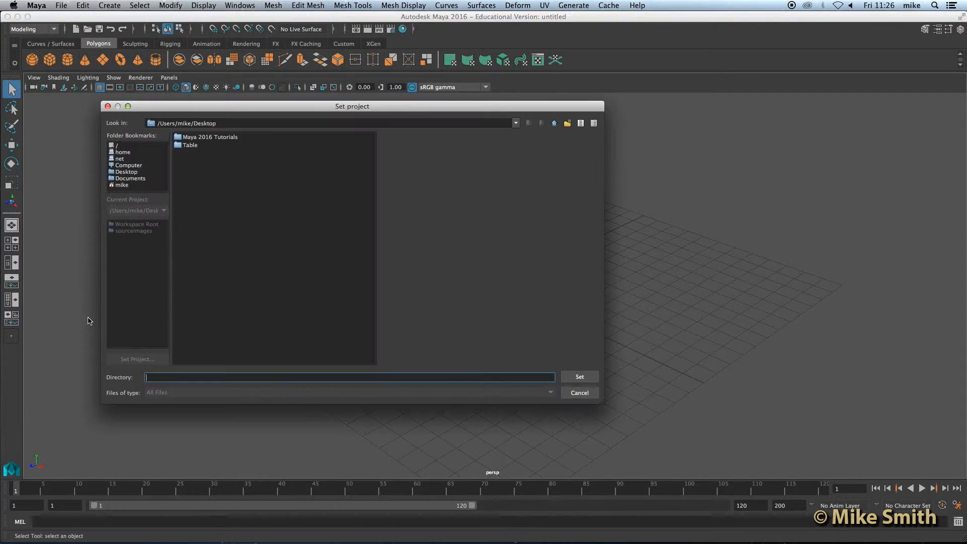
pyautogui.click(197, 147)
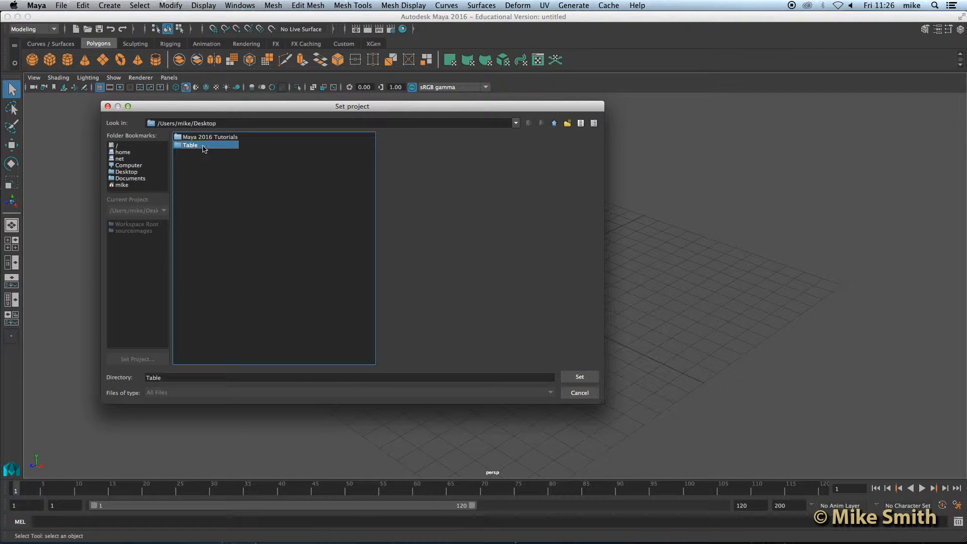
pyautogui.click(579, 376)
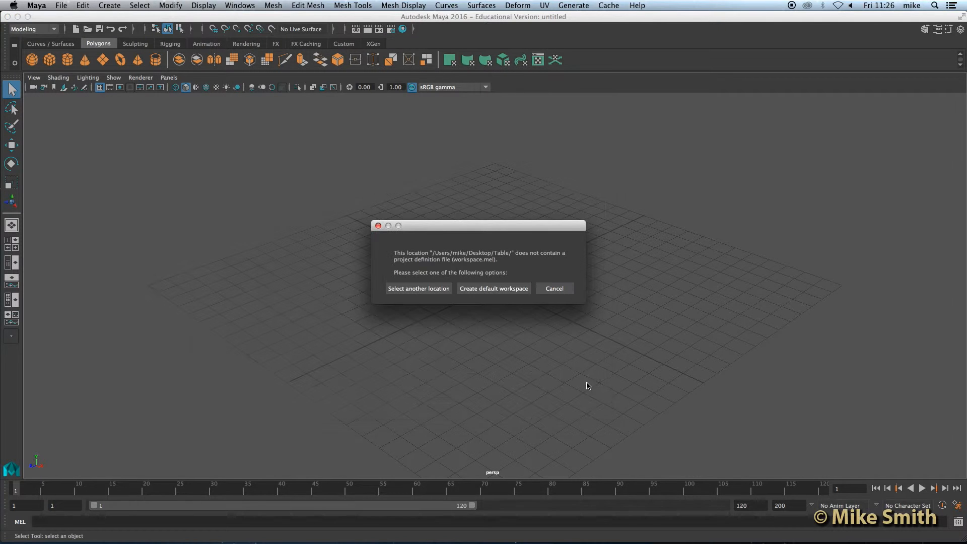
pyautogui.click(493, 289)
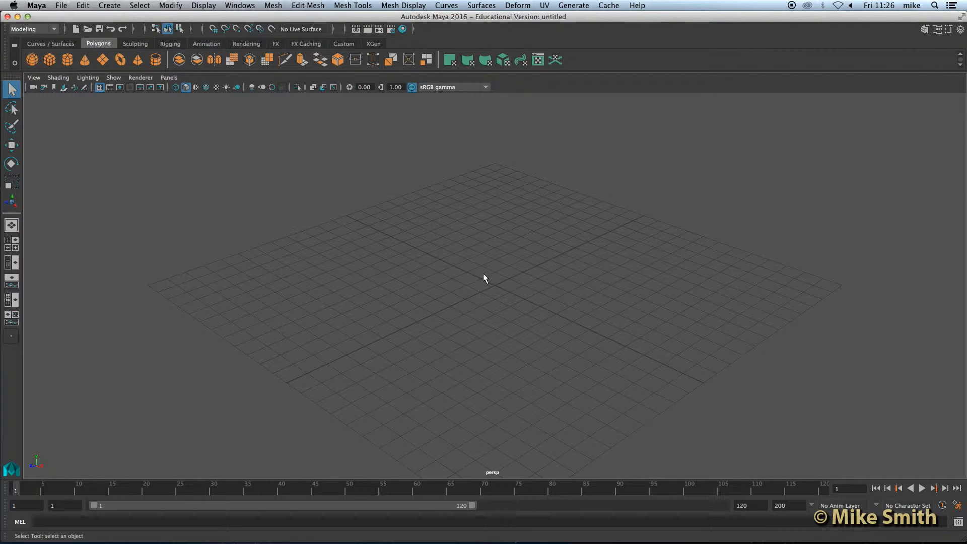
# Step: Save the scene in the Table project folder as a Maya Binary file named Table Top
pyautogui.click(62, 5)
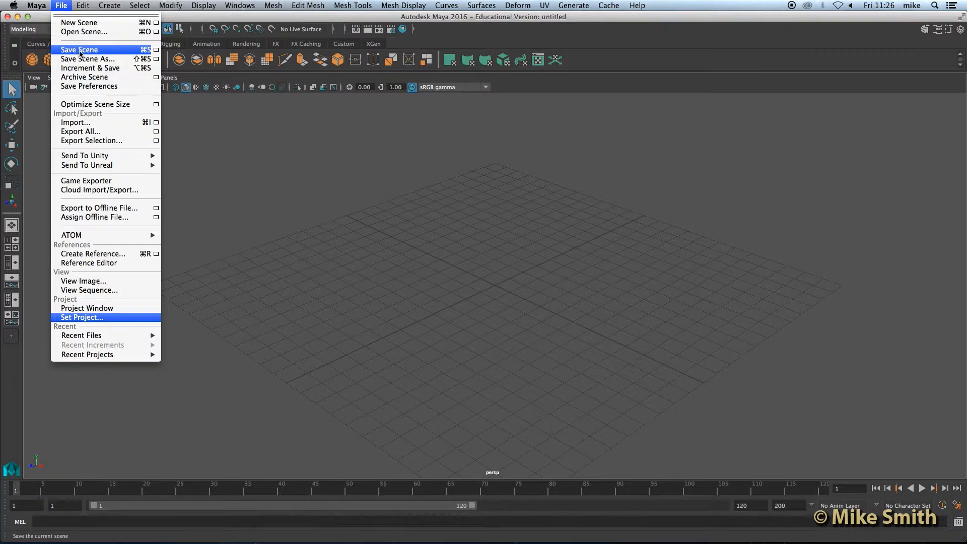
pyautogui.click(79, 50)
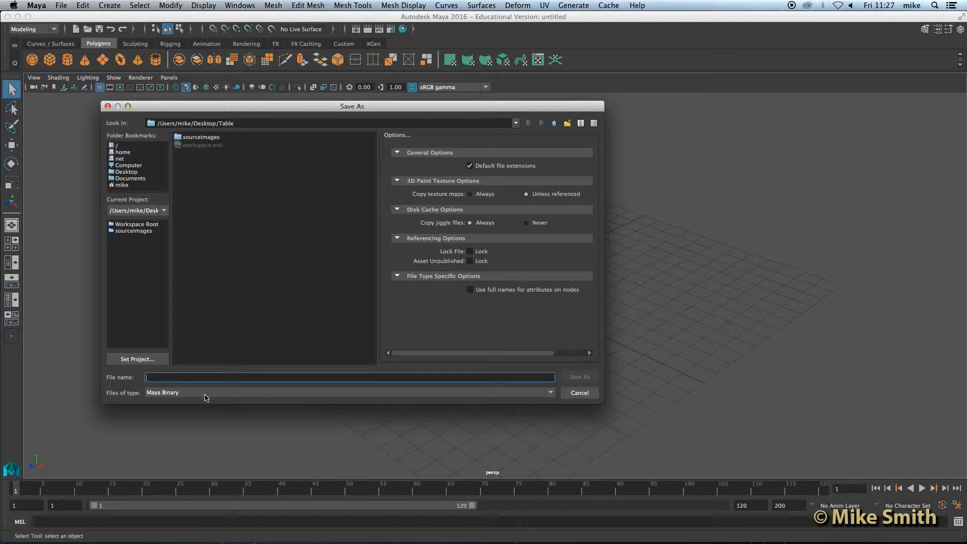
pyautogui.write('Table Top')
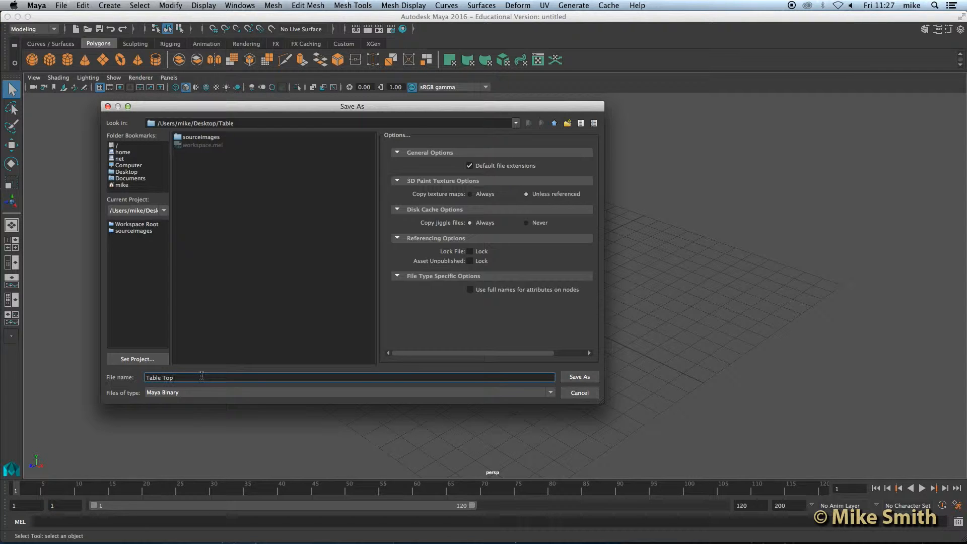
pyautogui.click(579, 378)
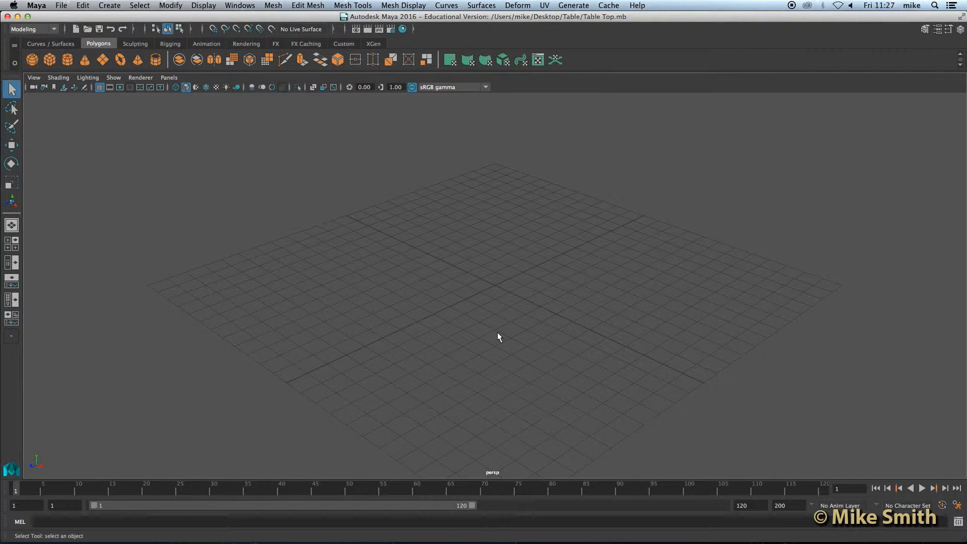
# Step: Examine the contents of the Table project folder in Finder, then return to the Maya scene
pyautogui.moveTo(459, 18); pyautogui.dragTo(459, 90)
pyautogui.click(394, 48)
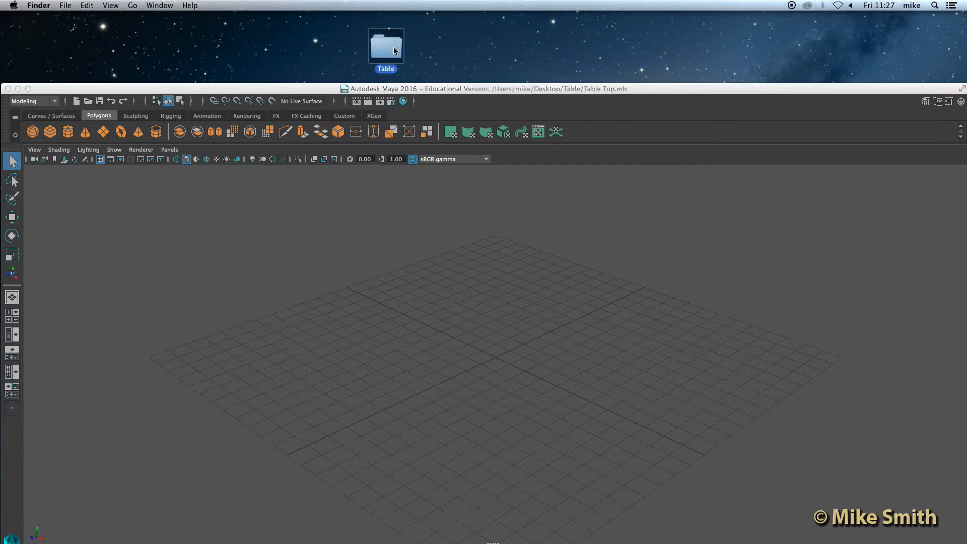
pyautogui.doubleClick(394, 47)
pyautogui.moveTo(420, 43); pyautogui.dragTo(324, 24)
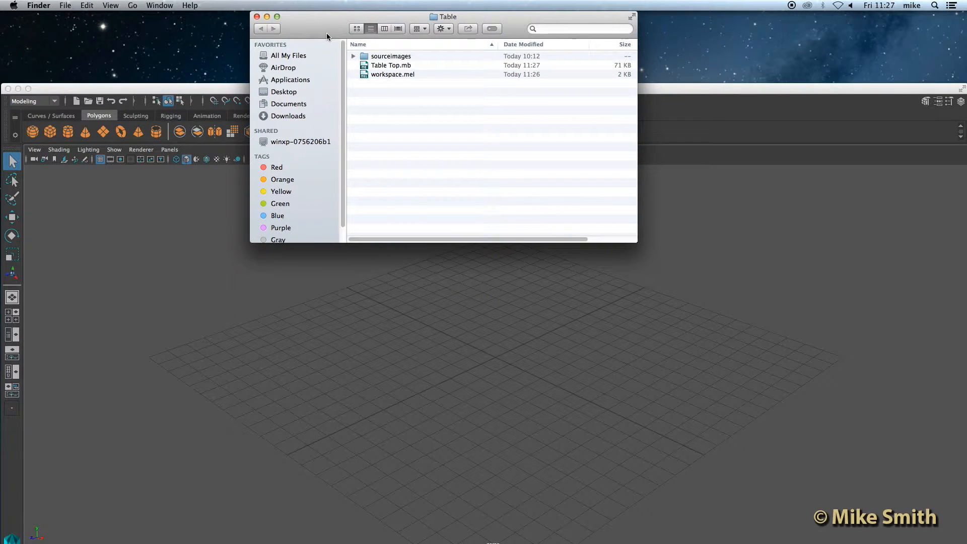
pyautogui.click(381, 57)
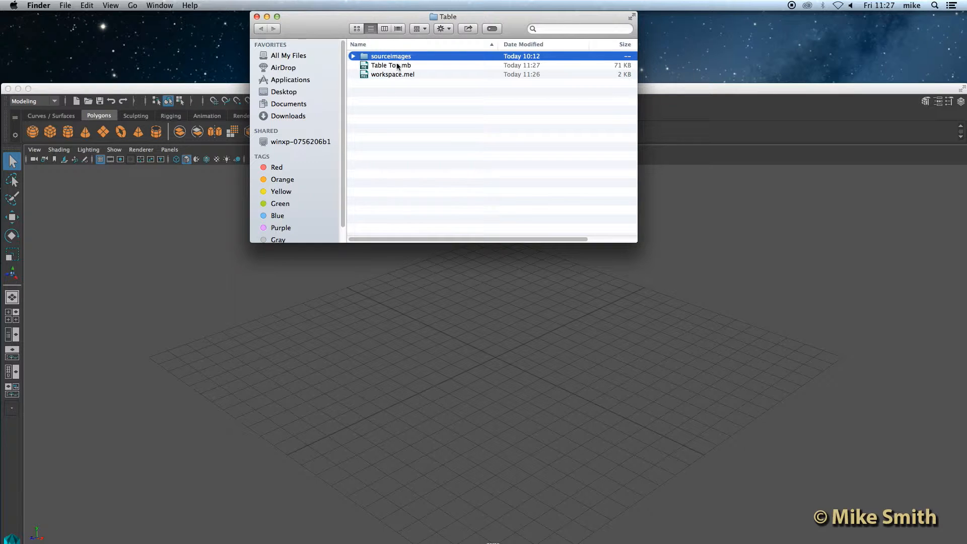
pyautogui.click(256, 16)
pyautogui.moveTo(263, 88); pyautogui.dragTo(262, 11)
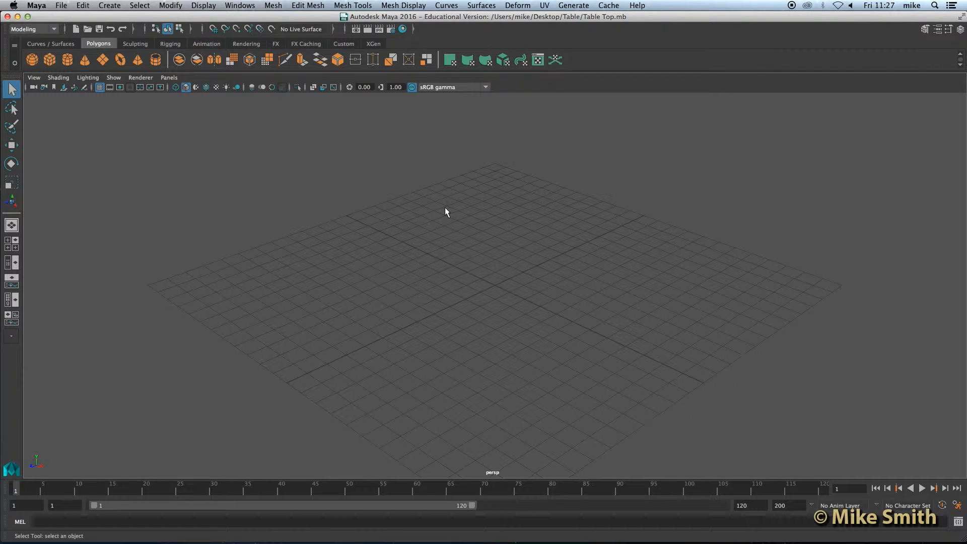
# Step: Show the Channel Box / Layer Editor and open the Outliner, moving it clear of the viewport
pyautogui.click(960, 30)
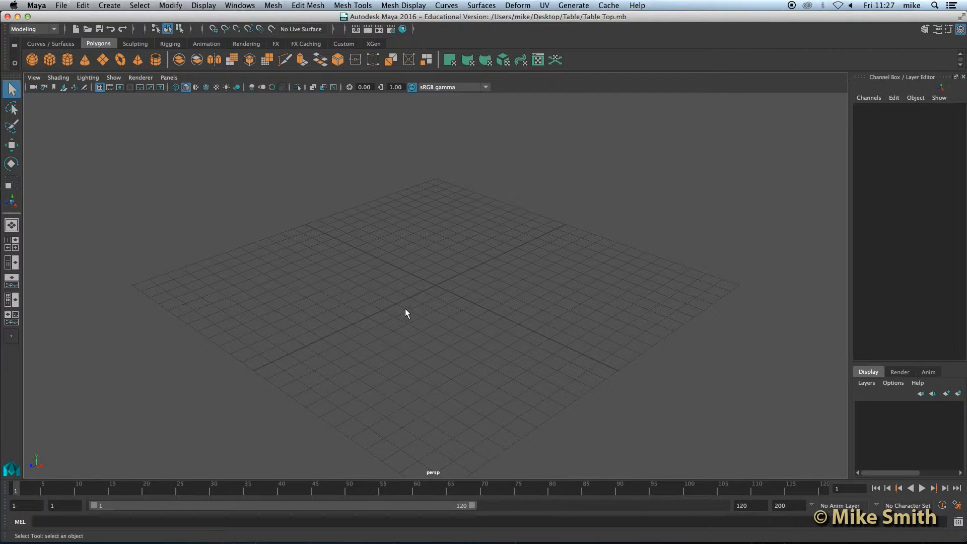
pyautogui.click(251, 5)
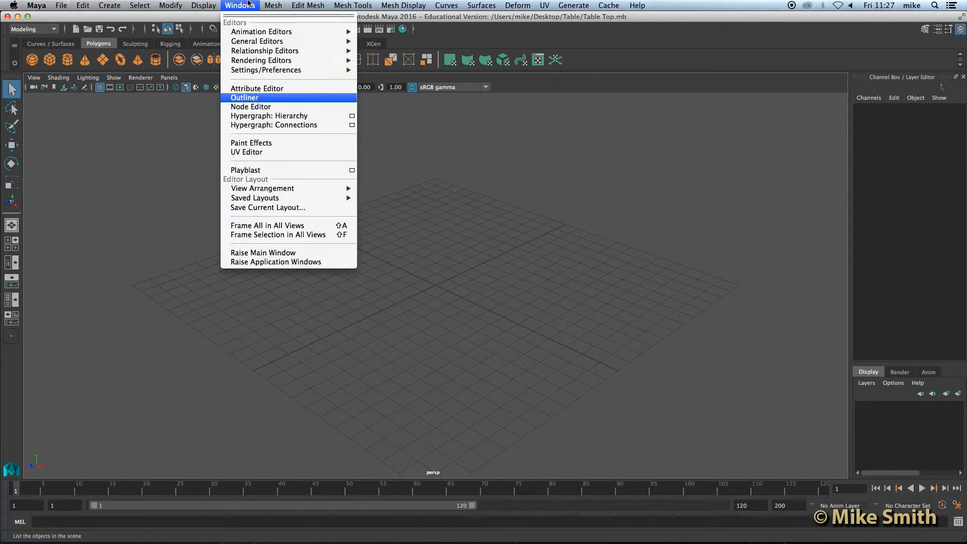
pyautogui.click(248, 100)
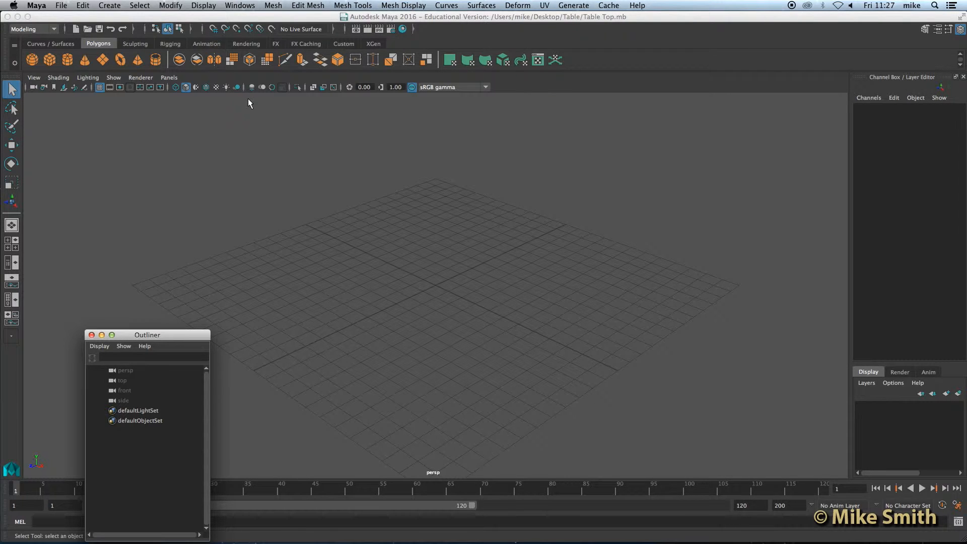
pyautogui.moveTo(158, 336); pyautogui.dragTo(161, 492)
# Step: Create a flat polygon cylinder around the grid's centre with a radius of about 11.5 and a height of about 1.2
pyautogui.keyDown('alt'); pyautogui.moveTo(415, 297); pyautogui.dragTo(441, 296); pyautogui.keyUp('alt')
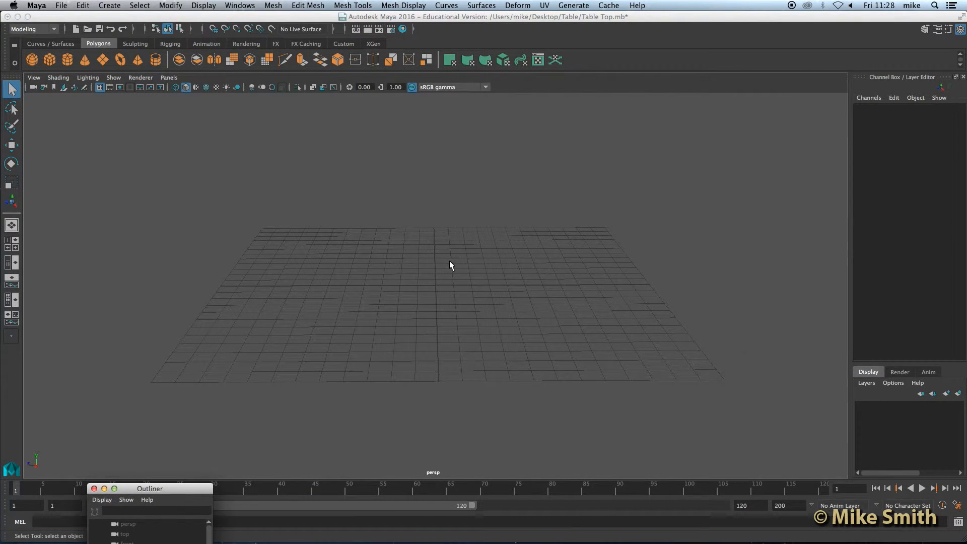
pyautogui.keyDown('alt'); pyautogui.moveTo(449, 261); pyautogui.dragTo(443, 265, button='right'); pyautogui.keyUp('alt')
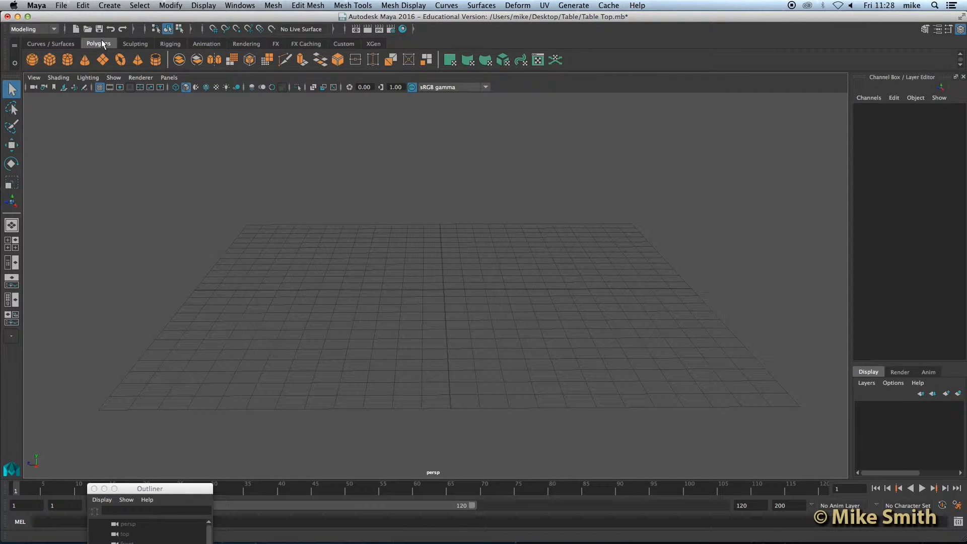
pyautogui.click(67, 62)
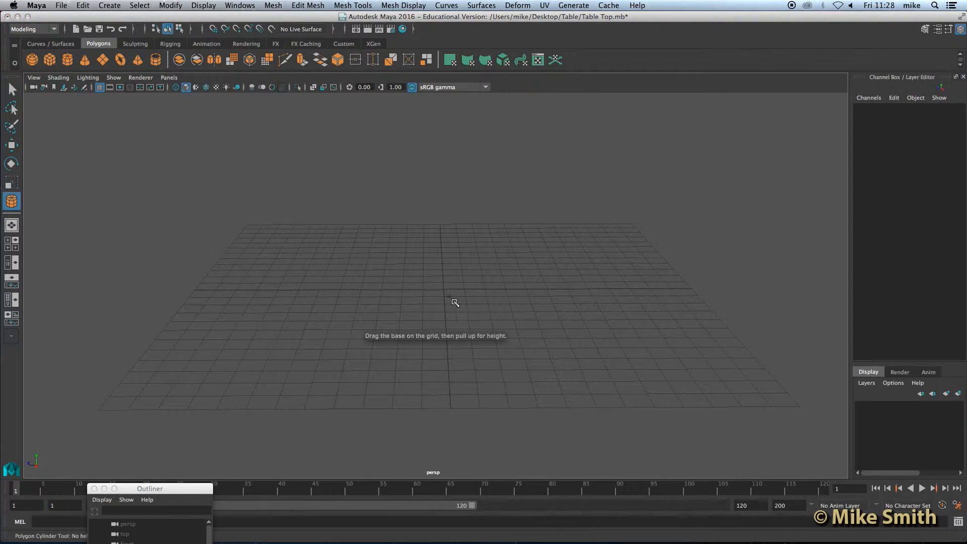
pyautogui.moveTo(445, 292); pyautogui.dragTo(682, 295)
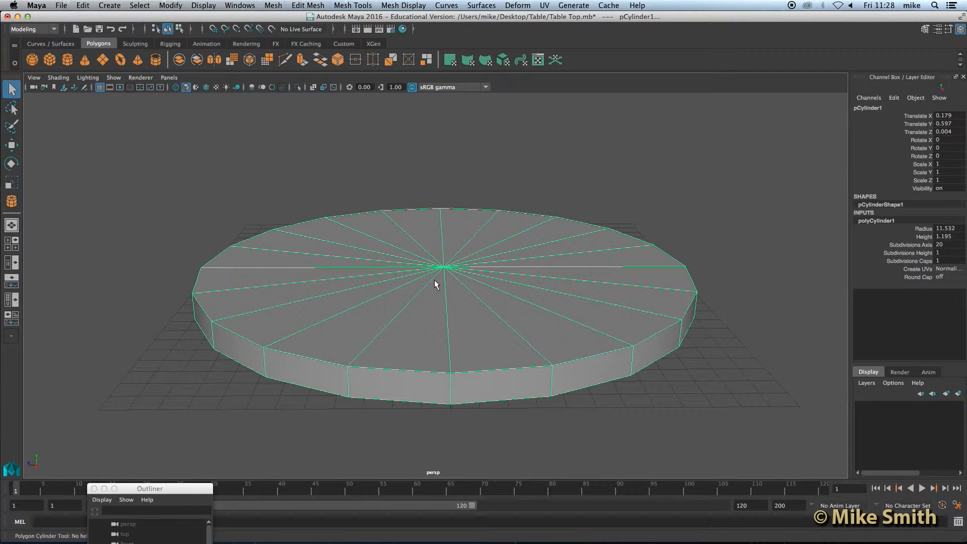
# Step: Rename the cylinder as Table_Top in the Outliner and move the Outliner out of the way
pyautogui.moveTo(151, 489); pyautogui.dragTo(136, 166)
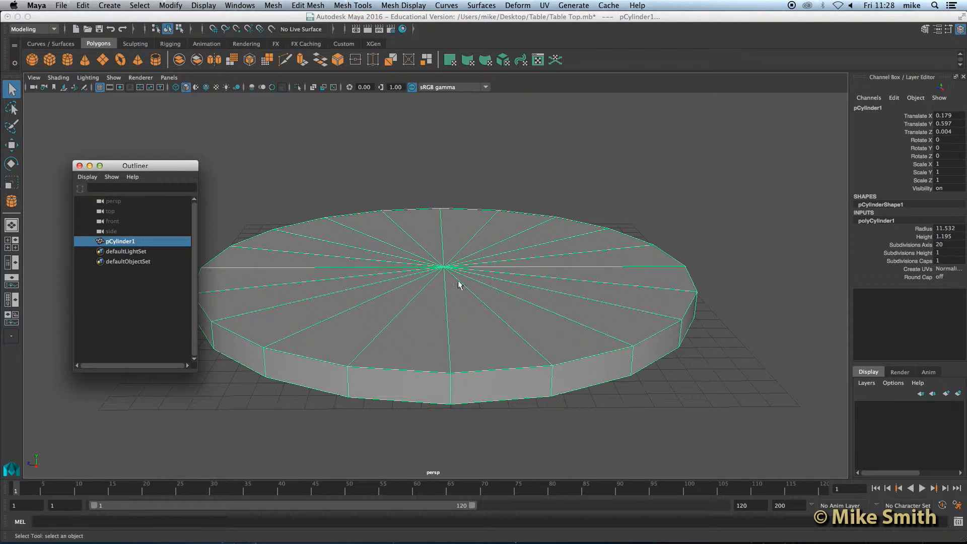
pyautogui.doubleClick(114, 241)
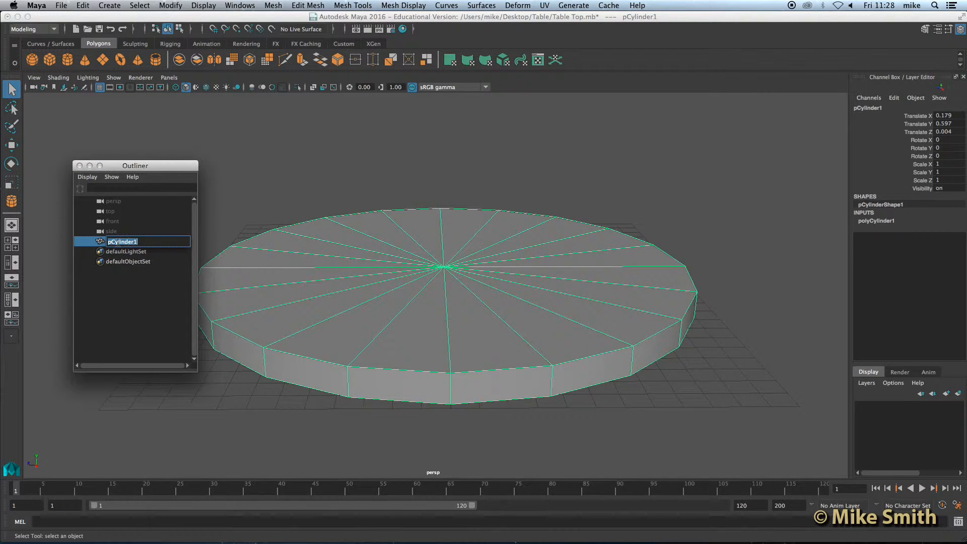
pyautogui.write('Table_Top')
pyautogui.press('Return')
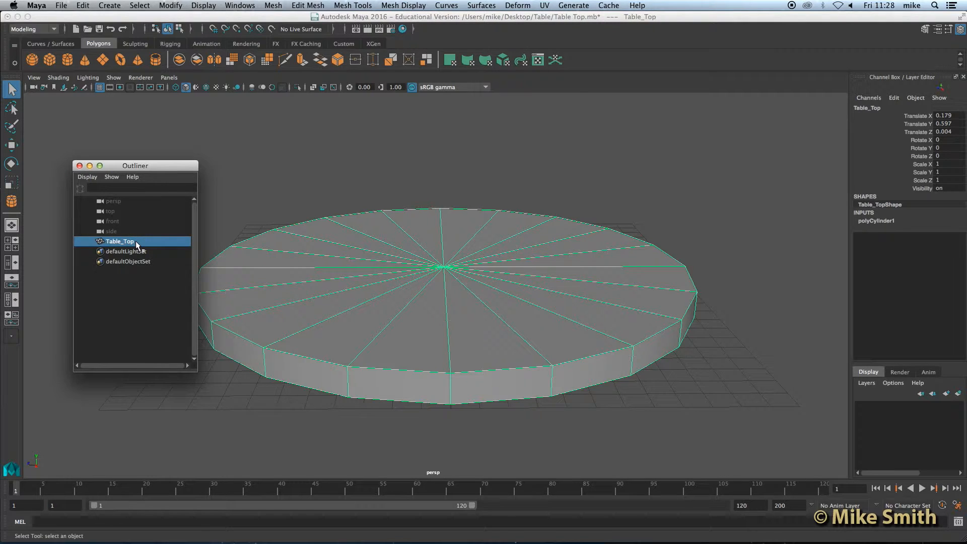
pyautogui.moveTo(144, 165); pyautogui.dragTo(151, 510)
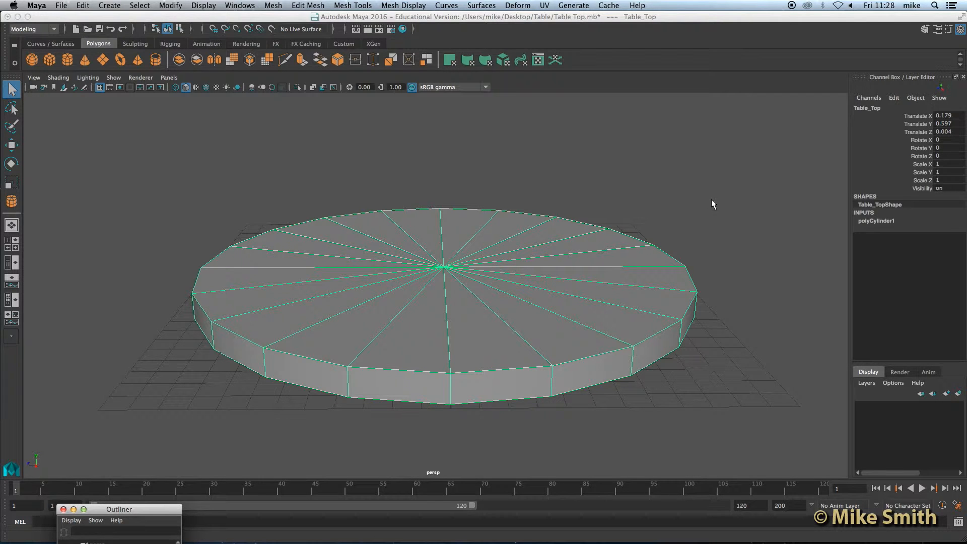
# Step: Centre the table top at the origin by setting its X, Y and Z translation to 0
pyautogui.click(948, 116)
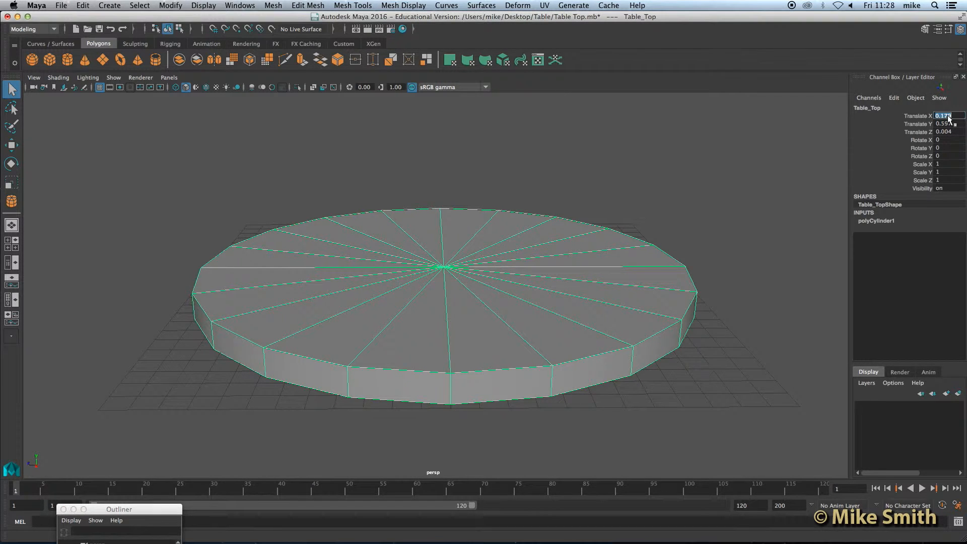
pyautogui.write('0')
pyautogui.press('Tab')
pyautogui.write('0')
pyautogui.press('Tab')
pyautogui.write('0')
pyautogui.press('Return')
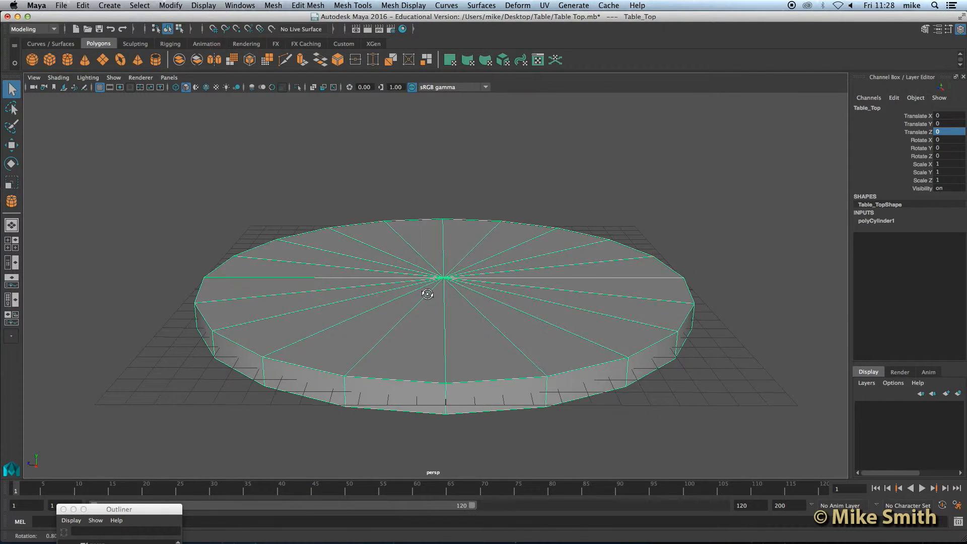
# Step: Set the table top cylinder's axis subdivisions to 12
pyautogui.keyDown('alt'); pyautogui.moveTo(428, 294); pyautogui.dragTo(339, 327); pyautogui.keyUp('alt')
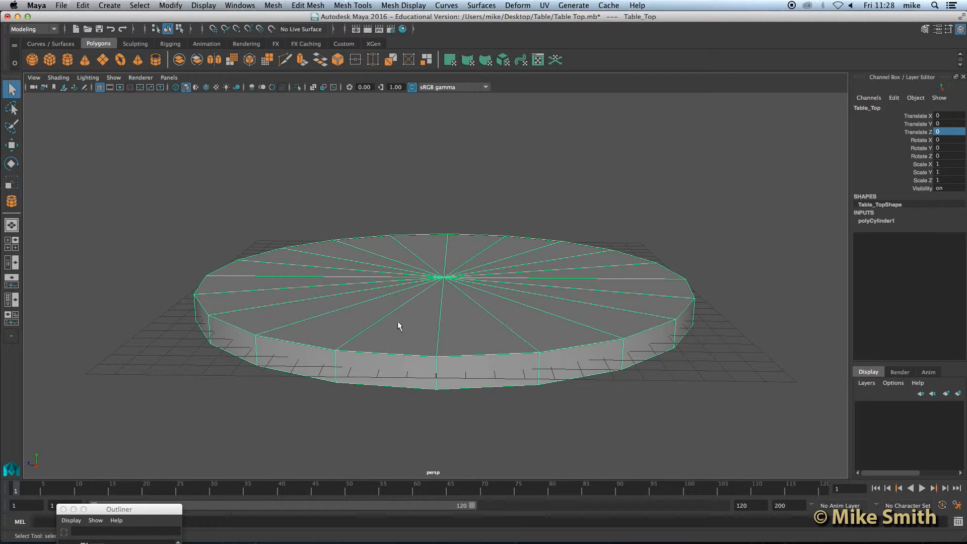
pyautogui.keyDown('alt'); pyautogui.moveTo(397, 321); pyautogui.dragTo(406, 217); pyautogui.keyUp('alt')
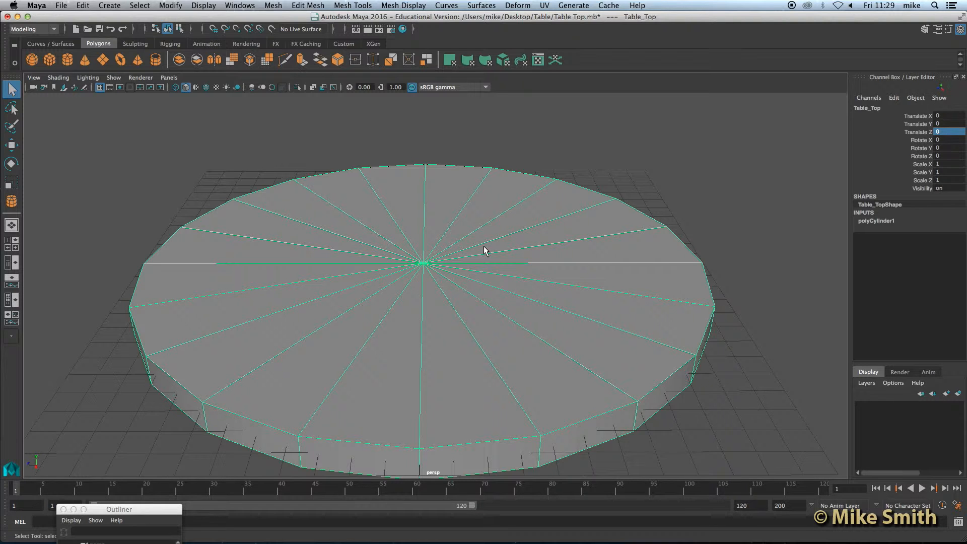
pyautogui.scroll(-3, 484, 251)
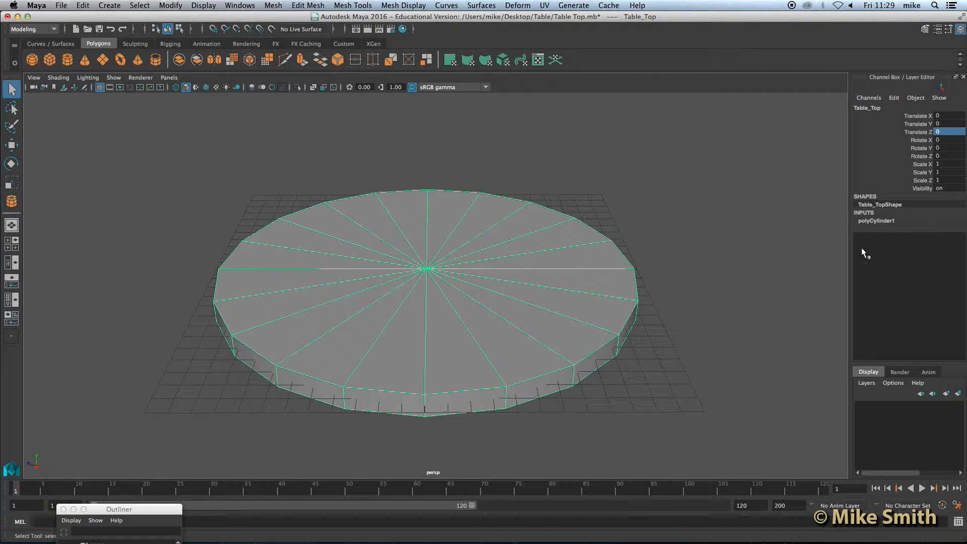
pyautogui.click(876, 221)
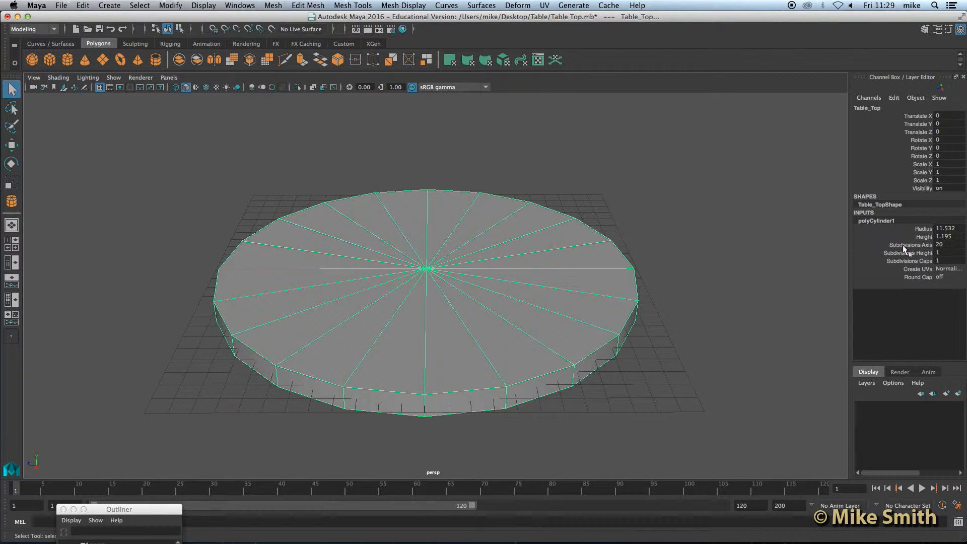
pyautogui.click(939, 245)
pyautogui.write('12')
pyautogui.press('Return')
pyautogui.click(425, 282)
# Step: Switch the table top to face component mode
pyautogui.keyDown('alt'); pyautogui.moveTo(445, 247); pyautogui.dragTo(428, 290); pyautogui.keyUp('alt')
pyautogui.scroll(-3, 438, 276)
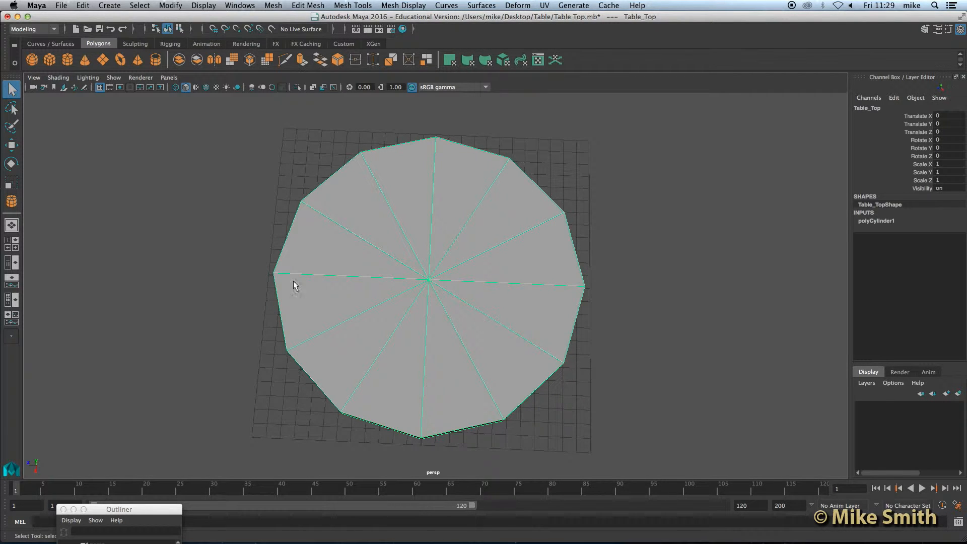
pyautogui.keyDown('alt'); pyautogui.moveTo(368, 327); pyautogui.dragTo(395, 321); pyautogui.keyUp('alt')
pyautogui.scroll(3, 390, 325)
pyautogui.keyDown('alt'); pyautogui.moveTo(397, 322); pyautogui.dragTo(399, 330, button='middle'); pyautogui.keyUp('alt')
pyautogui.keyDown('alt'); pyautogui.moveTo(401, 333); pyautogui.dragTo(425, 319); pyautogui.keyUp('alt')
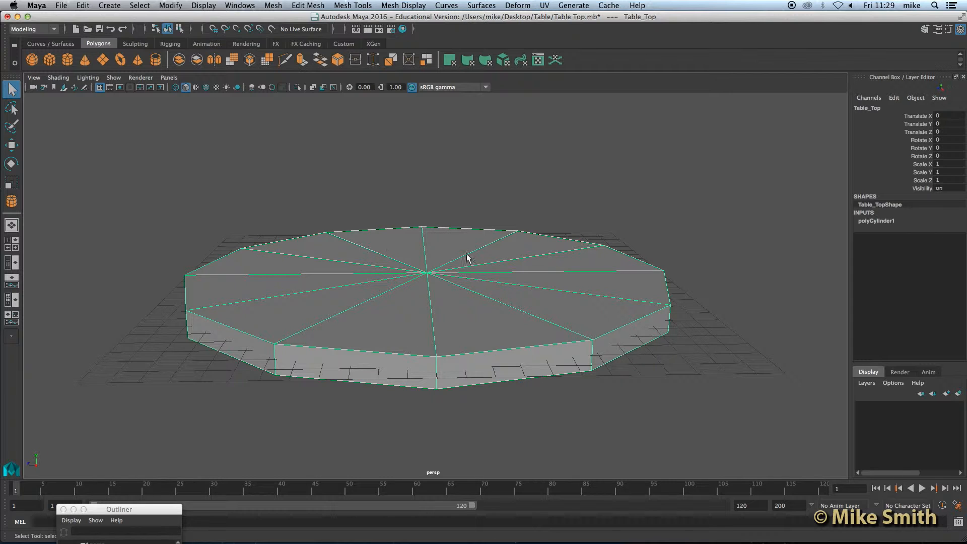
pyautogui.rightClick(428, 275)
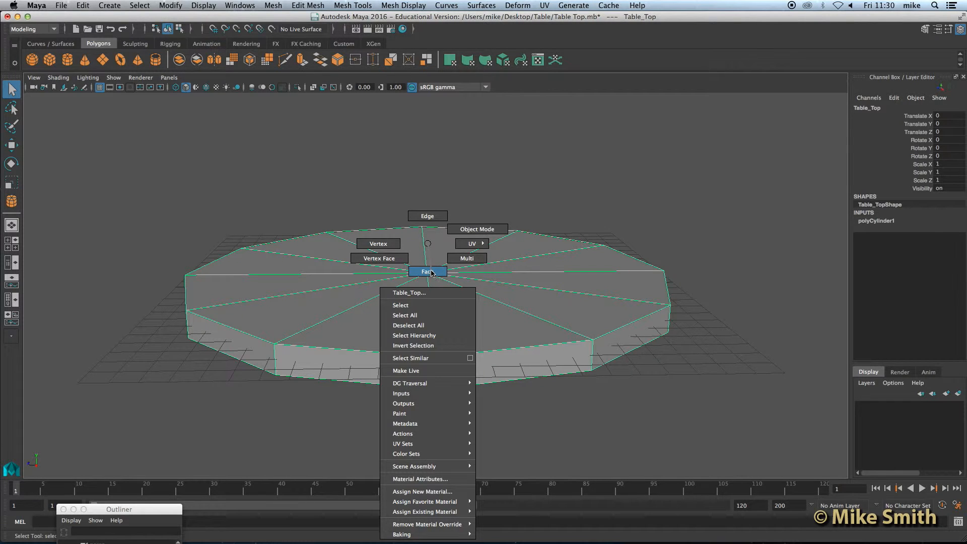
pyautogui.click(430, 272)
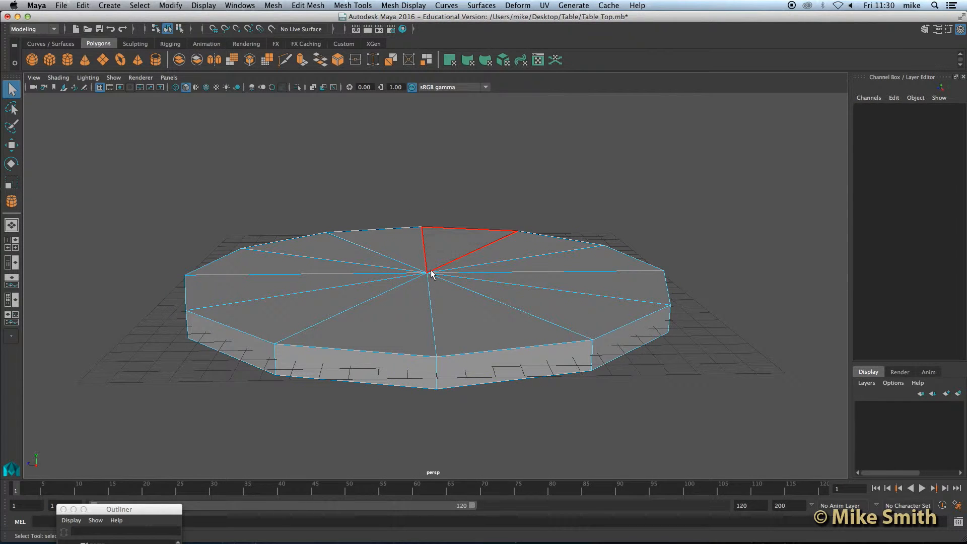
# Step: Select all twelve triangular faces on the upper side of the table top
pyautogui.click(443, 245)
pyautogui.keyDown('alt'); pyautogui.moveTo(443, 243); pyautogui.dragTo(451, 224); pyautogui.keyUp('alt')
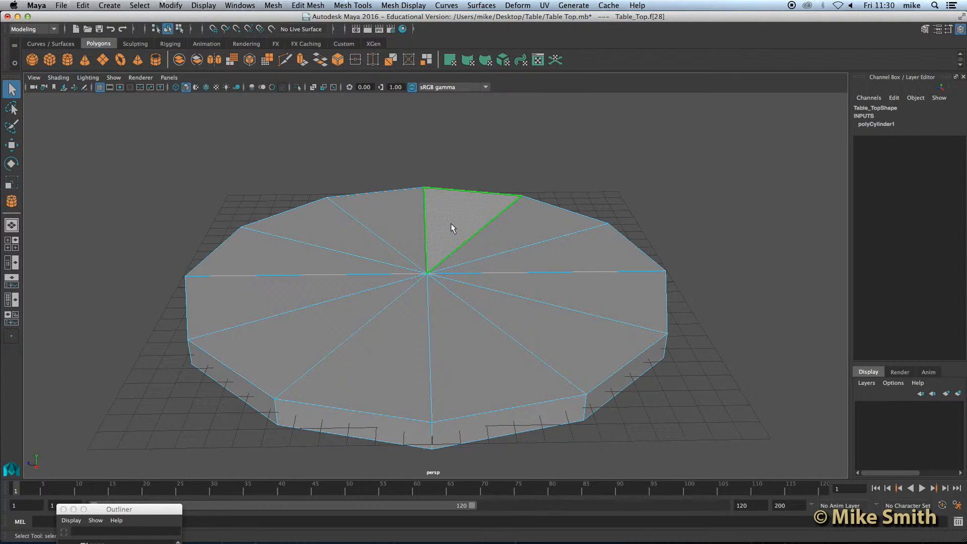
pyautogui.keyDown('shift'); pyautogui.click(539, 220); pyautogui.keyUp('shift')
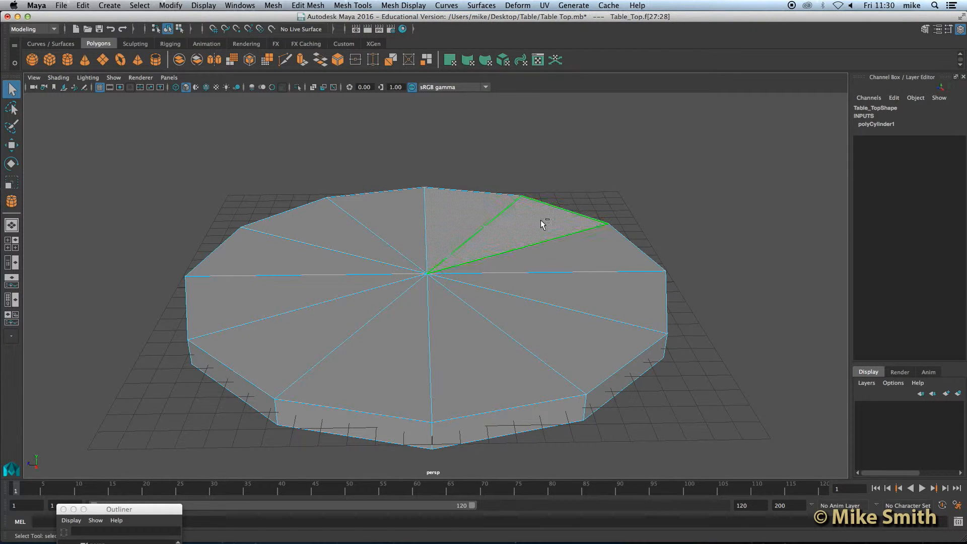
pyautogui.keyDown('shift'); pyautogui.click(574, 251); pyautogui.keyUp('shift')
pyautogui.keyDown('shift'); pyautogui.click(578, 293); pyautogui.keyUp('shift')
pyautogui.keyDown('shift'); pyautogui.click(550, 333); pyautogui.keyUp('shift')
pyautogui.keyDown('shift'); pyautogui.click(484, 349); pyautogui.keyUp('shift')
pyautogui.keyDown('shift'); pyautogui.click(364, 356); pyautogui.keyUp('shift')
pyautogui.keyDown('shift'); pyautogui.click(310, 339); pyautogui.keyUp('shift')
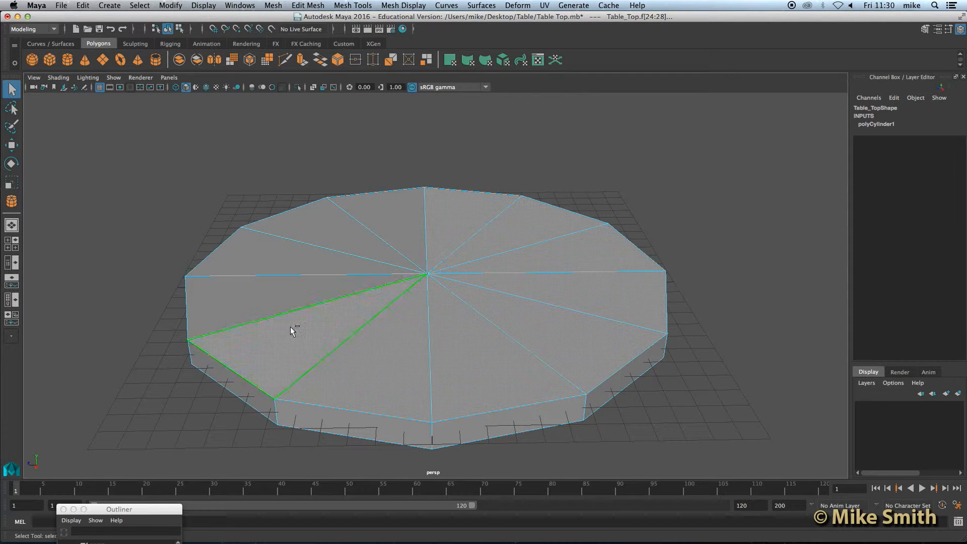
pyautogui.keyDown('shift'); pyautogui.click(266, 295); pyautogui.keyUp('shift')
pyautogui.keyDown('shift'); pyautogui.click(282, 258); pyautogui.keyUp('shift')
pyautogui.keyDown('shift'); pyautogui.click(337, 225); pyautogui.keyUp('shift')
pyautogui.keyDown('shift'); pyautogui.click(406, 214); pyautogui.keyUp('shift')
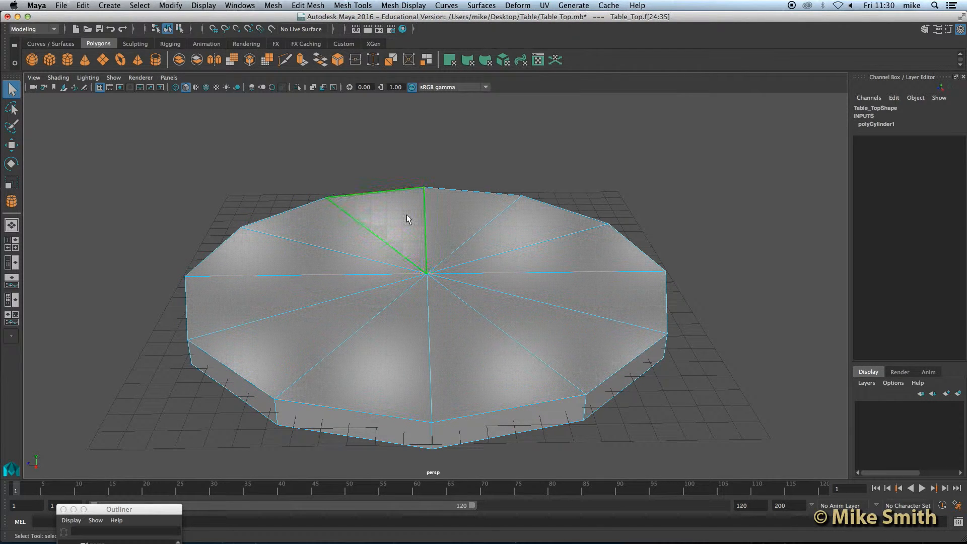
# Step: Inspect the underside of the table top, adding one bottom face to the selection and deselecting it again
pyautogui.keyDown('alt'); pyautogui.moveTo(353, 351); pyautogui.dragTo(293, 294); pyautogui.keyUp('alt')
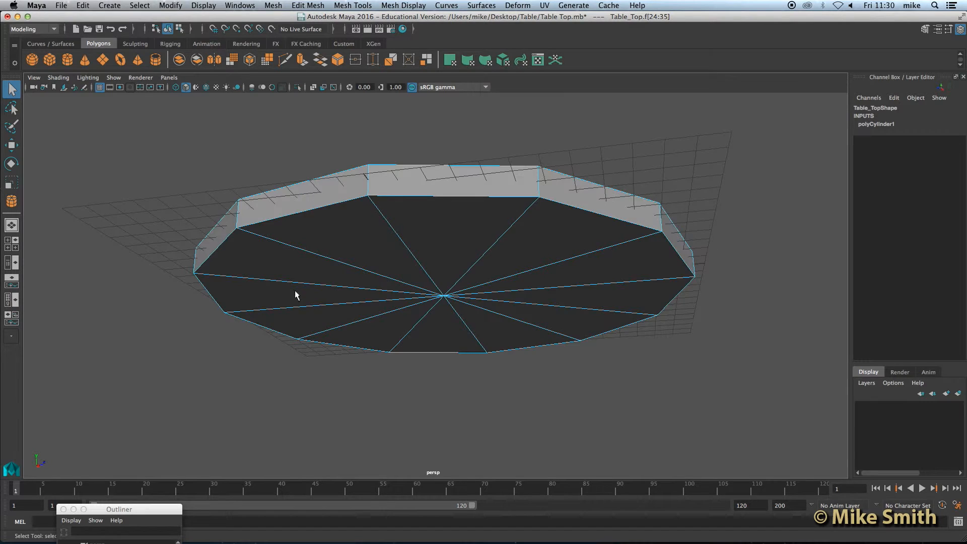
pyautogui.click(343, 235)
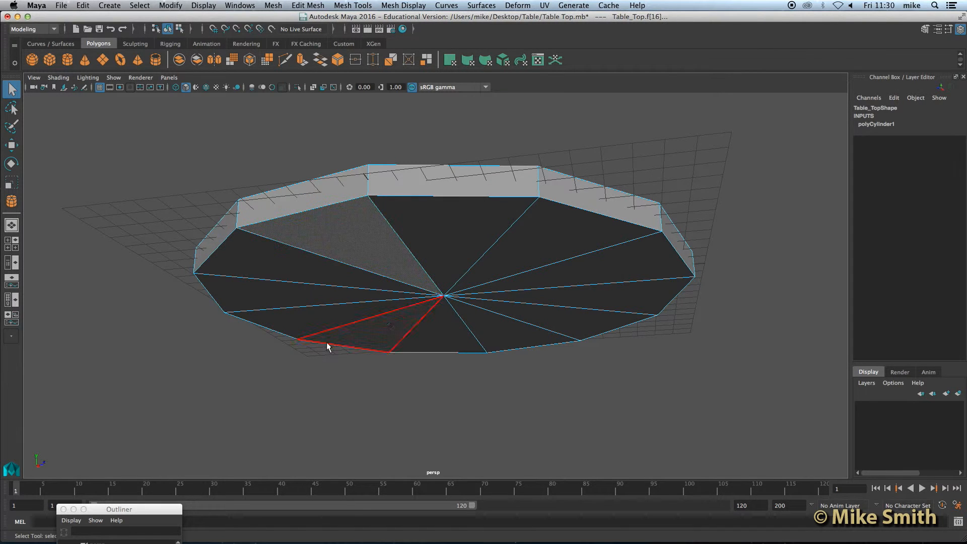
pyautogui.keyDown('ctrl'); pyautogui.click(361, 234); pyautogui.keyUp('ctrl')
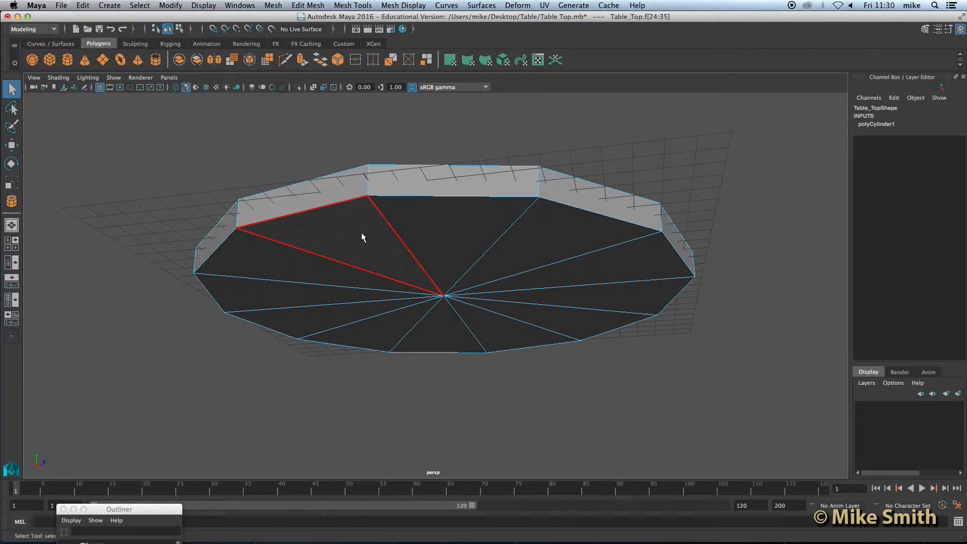
pyautogui.keyDown('alt'); pyautogui.moveTo(447, 259); pyautogui.dragTo(451, 290); pyautogui.keyUp('alt')
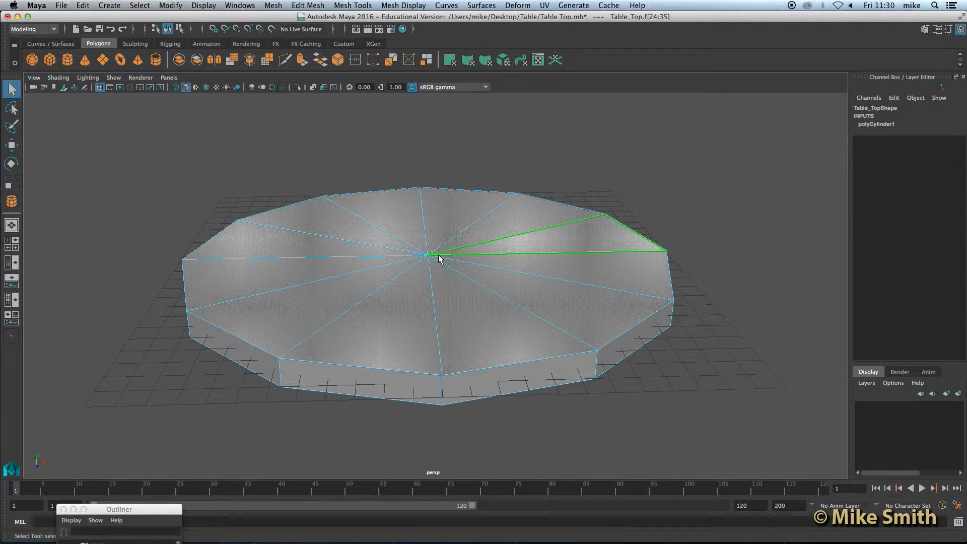
# Step: Reset the Extrude Face options to their defaults and extrude the selected upper faces
pyautogui.click(315, 5)
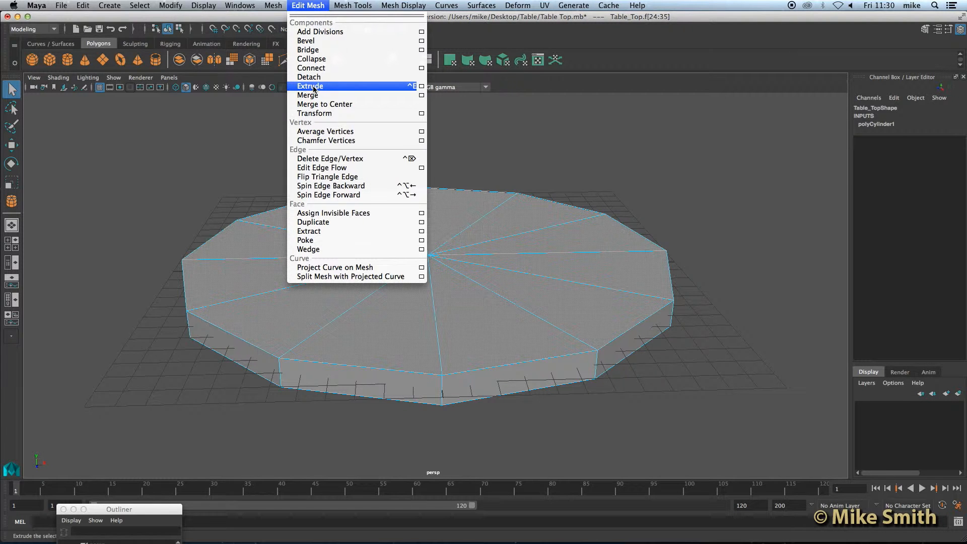
pyautogui.click(421, 86)
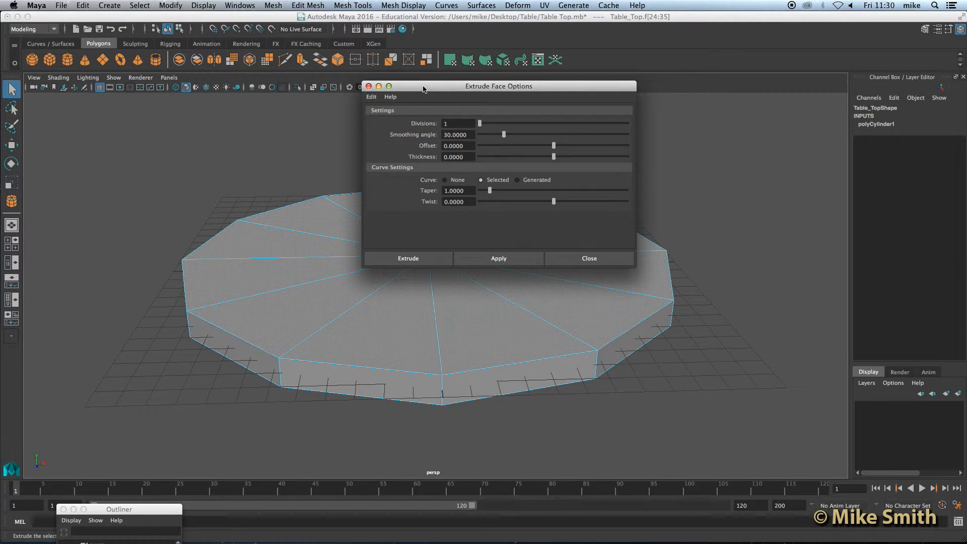
pyautogui.click(372, 97)
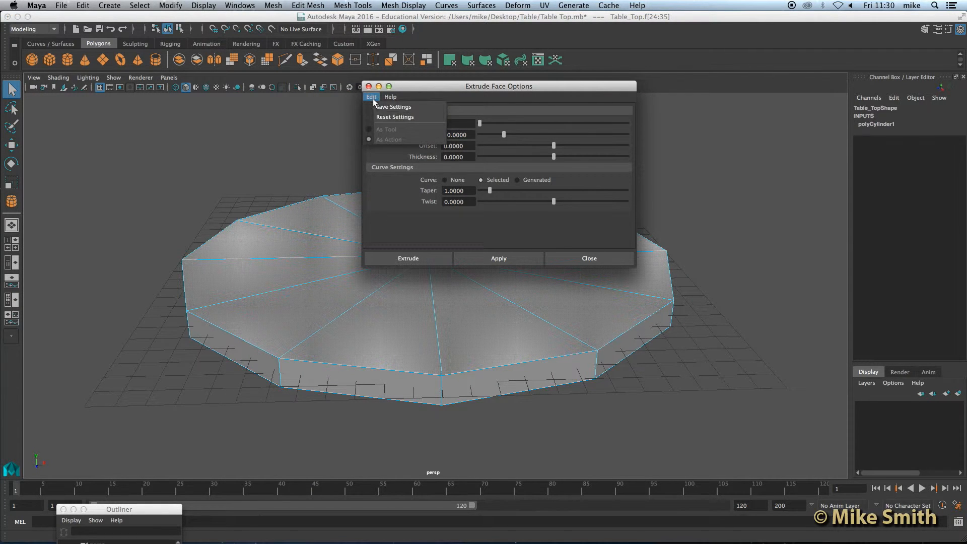
pyautogui.click(401, 117)
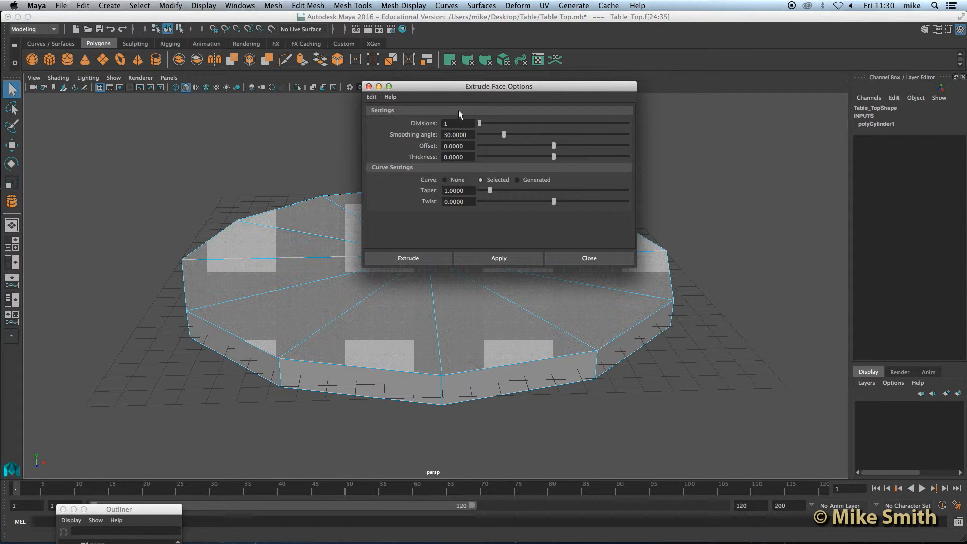
pyautogui.click(408, 258)
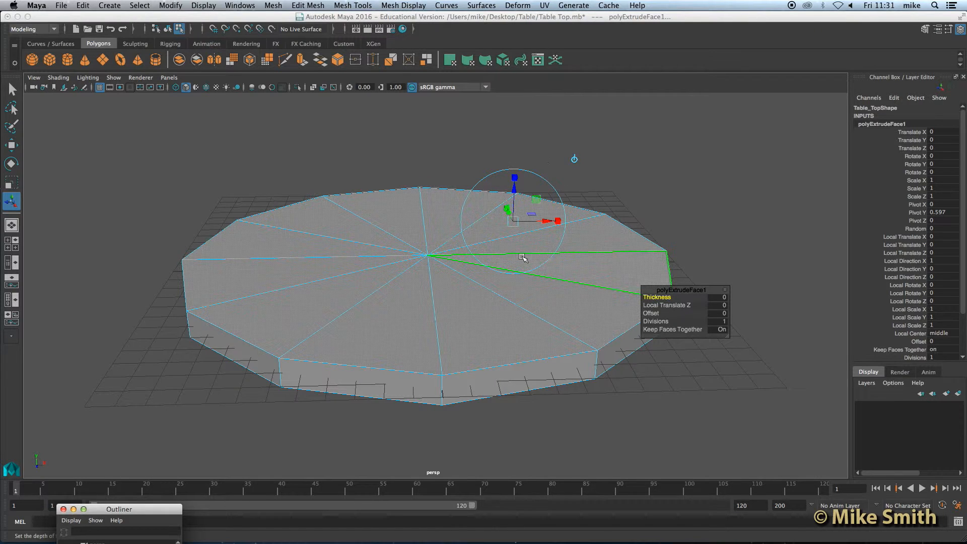
# Step: Switch the extrude manipulator to world axes and raise the extruded faces about 0.82 units in Y
pyautogui.click(574, 160)
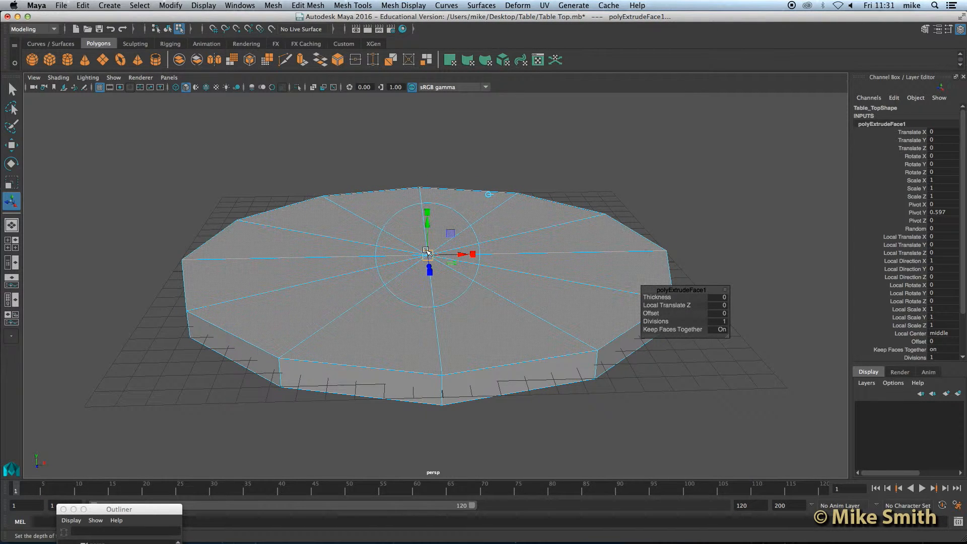
pyautogui.keyDown('alt'); pyautogui.moveTo(414, 278); pyautogui.dragTo(451, 271); pyautogui.keyUp('alt')
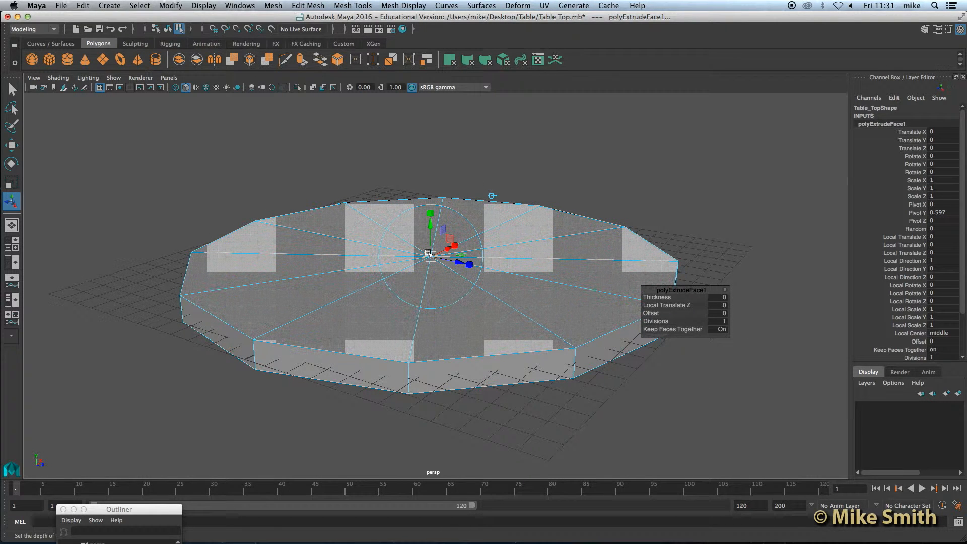
pyautogui.moveTo(430, 255)
pyautogui.keyDown('alt'); pyautogui.mouseDown()
pyautogui.moveTo(416, 258)
pyautogui.moveTo(429, 243)
pyautogui.mouseUp(); pyautogui.keyUp('alt')
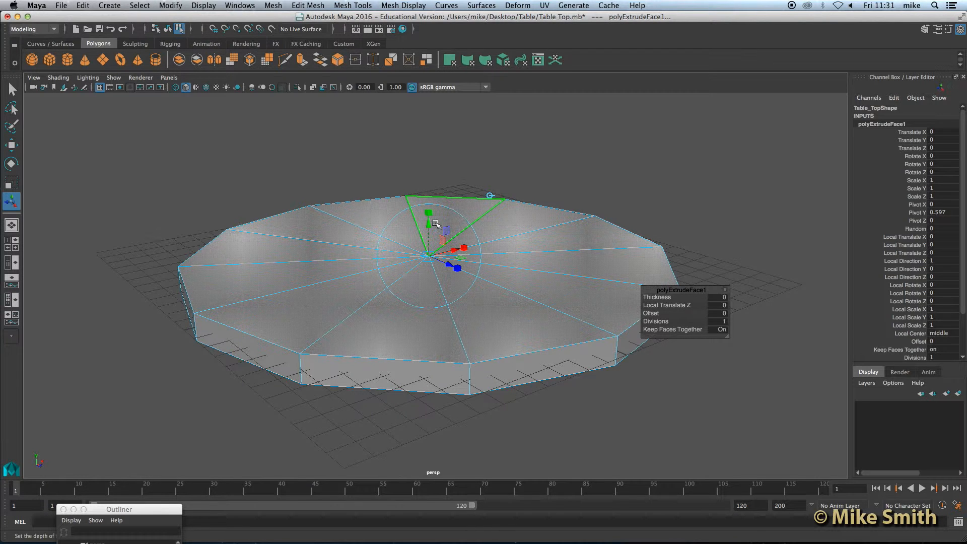
pyautogui.moveTo(431, 221); pyautogui.dragTo(431, 210)
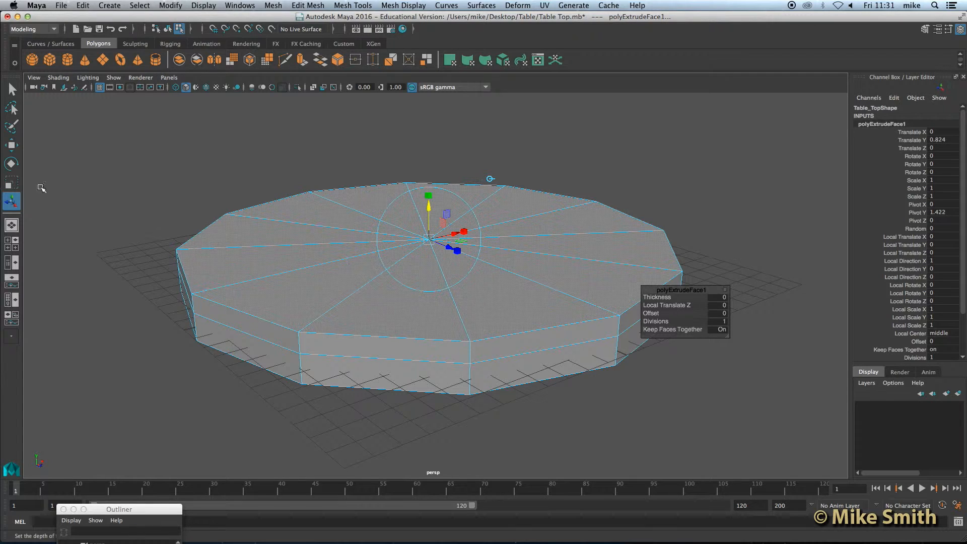
# Step: Scale the raised upper faces uniformly inward slightly to form a sloping bevel around the rim
pyautogui.click(11, 183)
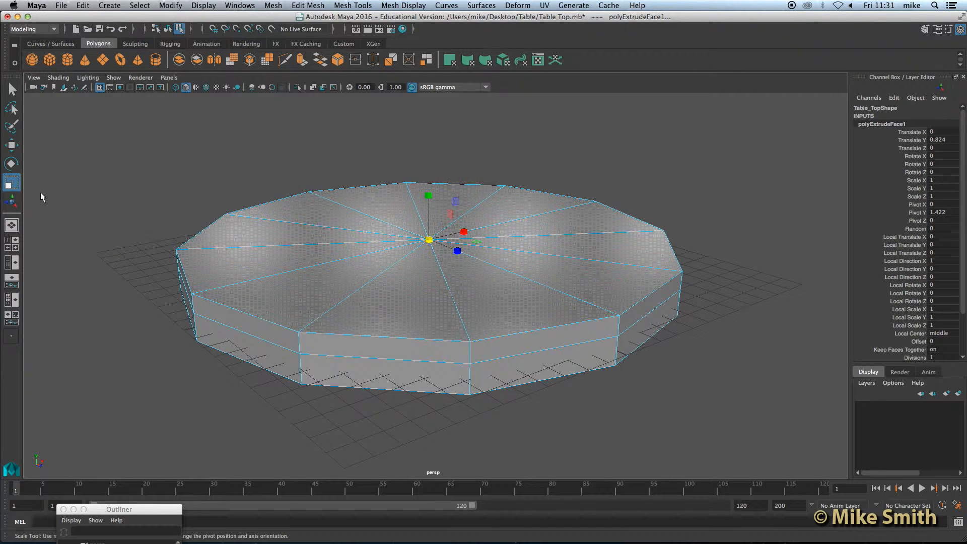
pyautogui.moveTo(430, 237); pyautogui.dragTo(402, 245)
pyautogui.keyDown('alt'); pyautogui.moveTo(444, 328); pyautogui.dragTo(472, 312); pyautogui.keyUp('alt')
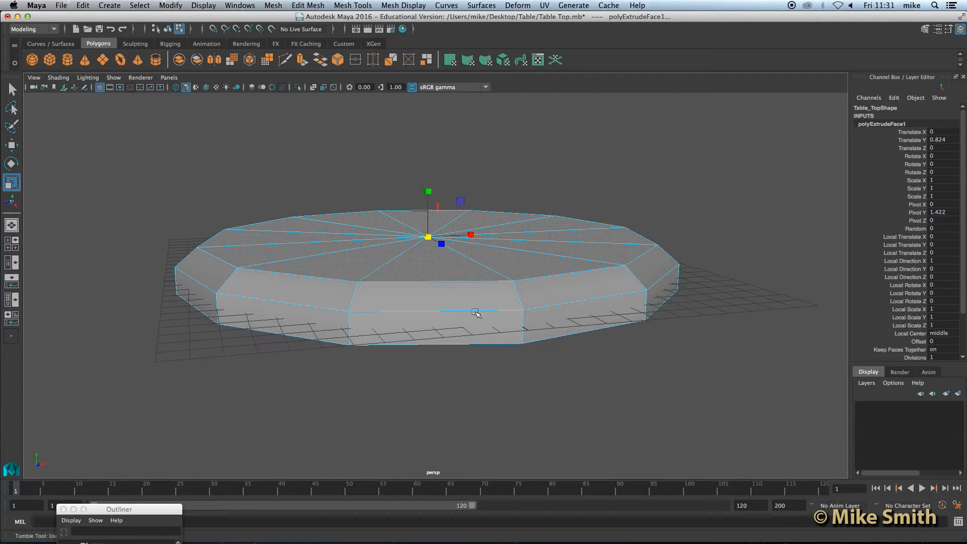
pyautogui.keyDown('alt'); pyautogui.moveTo(474, 264); pyautogui.dragTo(488, 255, button='right'); pyautogui.keyUp('alt')
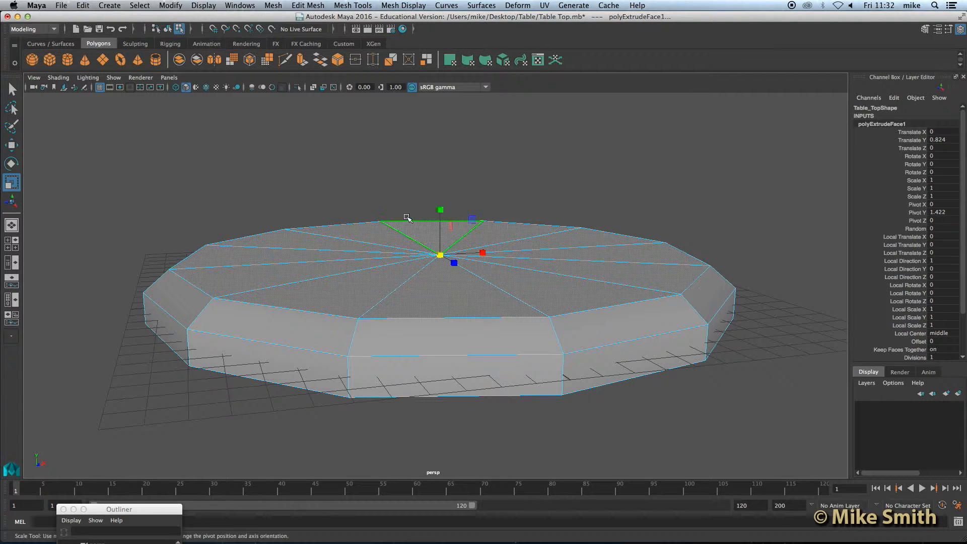
# Step: Extrude the upper faces again and raise them about 0.29 units in Y along the world axis
pyautogui.click(301, 60)
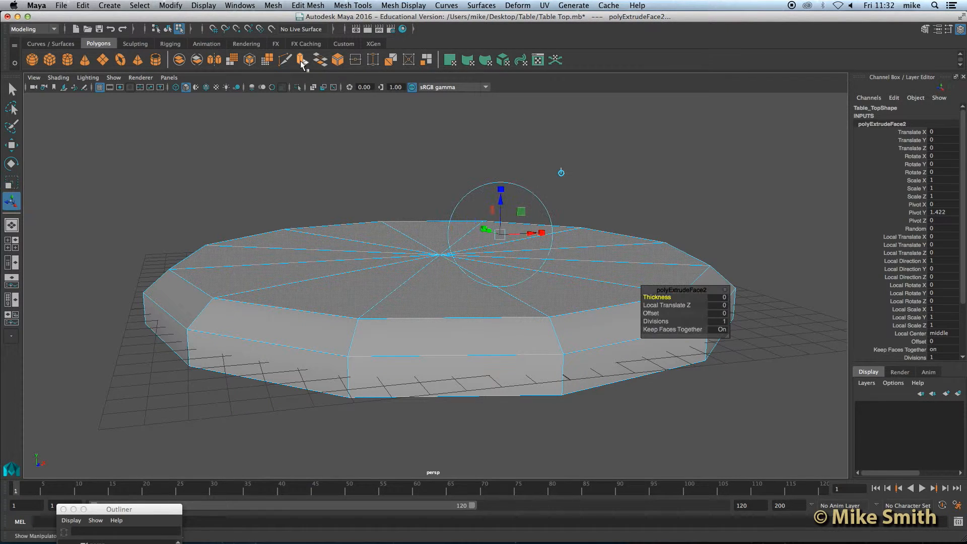
pyautogui.click(560, 172)
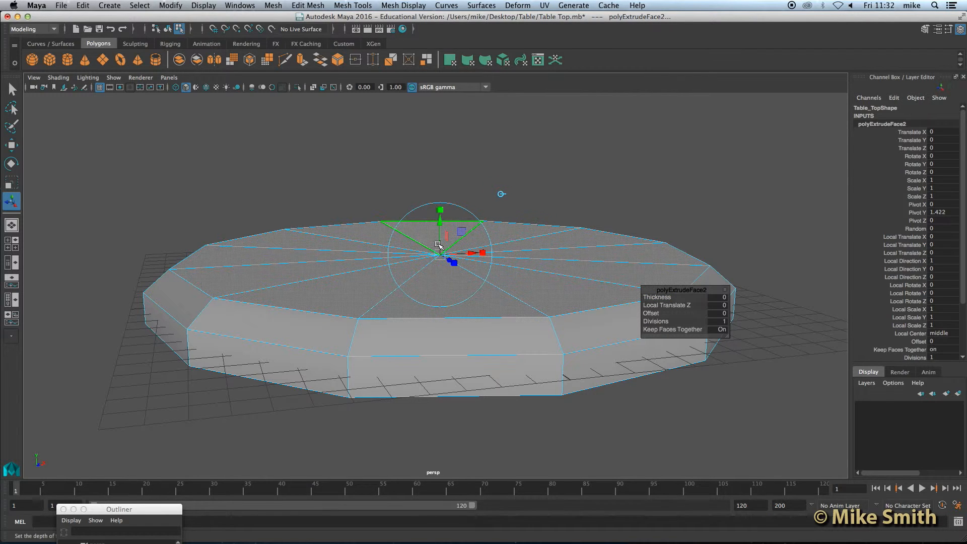
pyautogui.moveTo(440, 237); pyautogui.dragTo(440, 215)
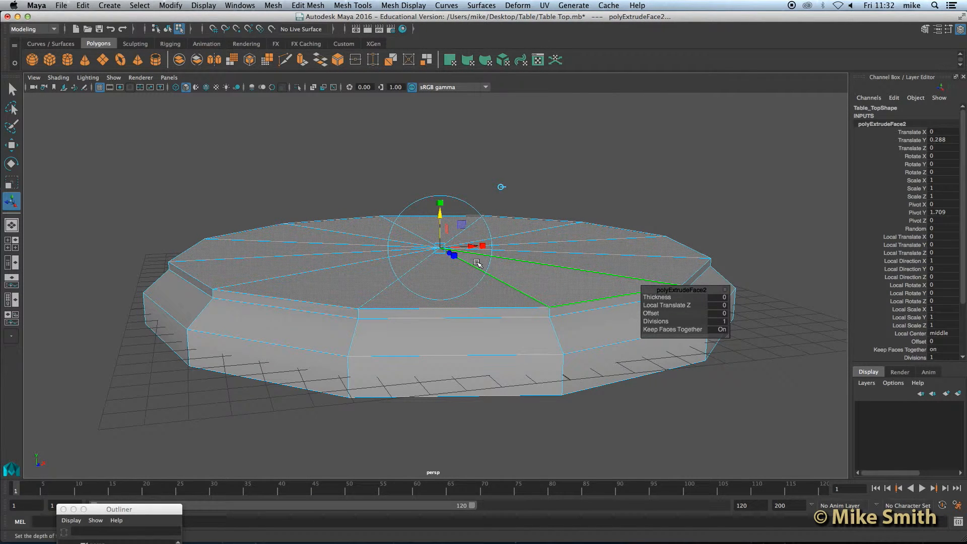
# Step: Clear the face selection, return to object mode and select the whole table top
pyautogui.click(252, 133)
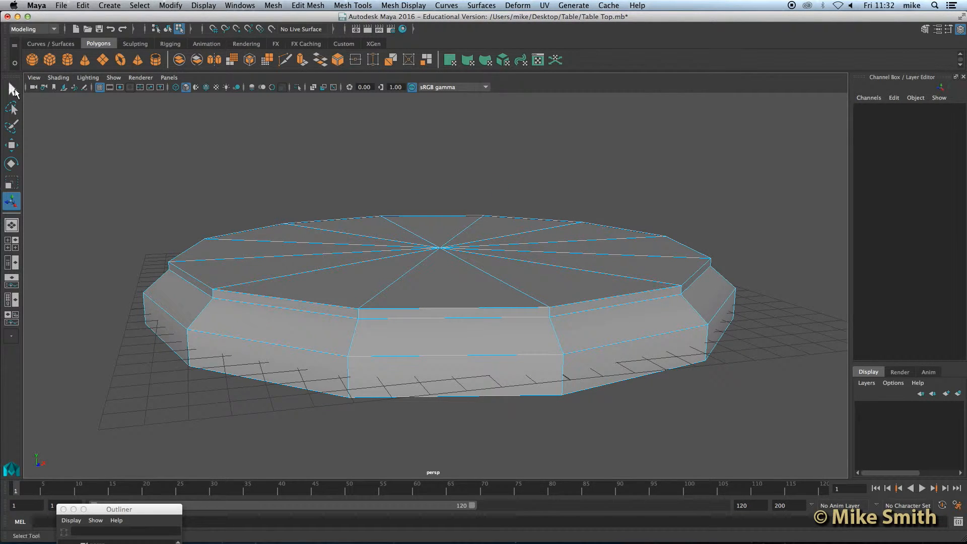
pyautogui.click(11, 90)
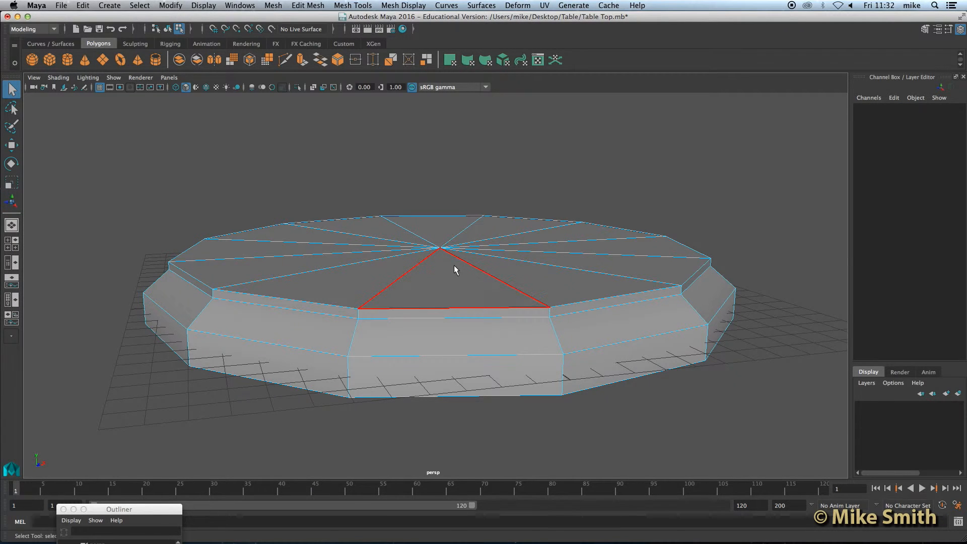
pyautogui.rightClick(442, 255)
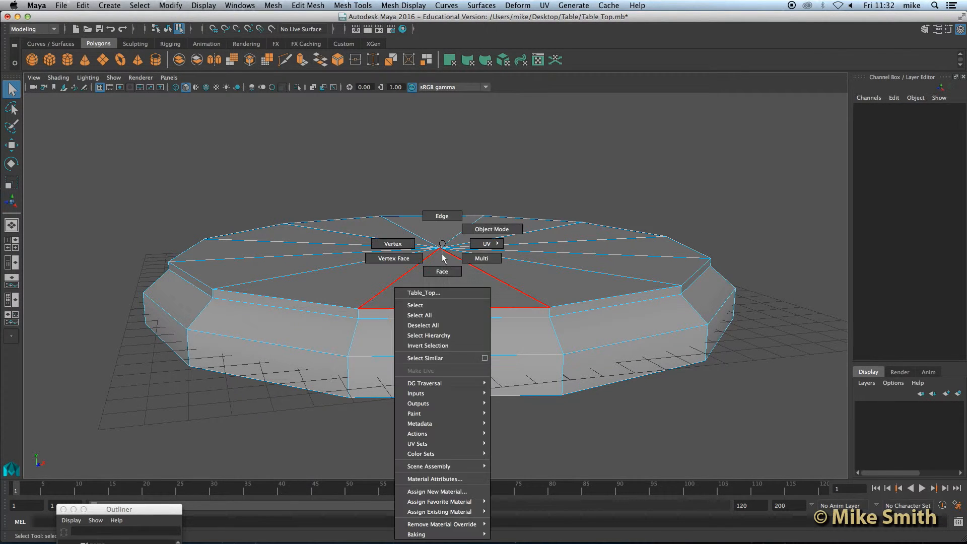
pyautogui.click(477, 228)
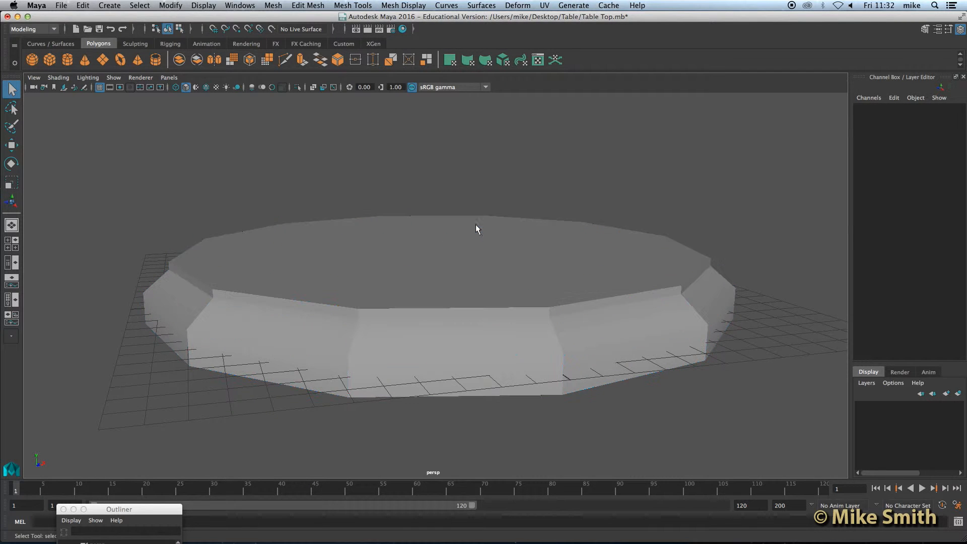
pyautogui.keyDown('alt'); pyautogui.moveTo(460, 245); pyautogui.dragTo(433, 251); pyautogui.keyUp('alt')
pyautogui.click(432, 250)
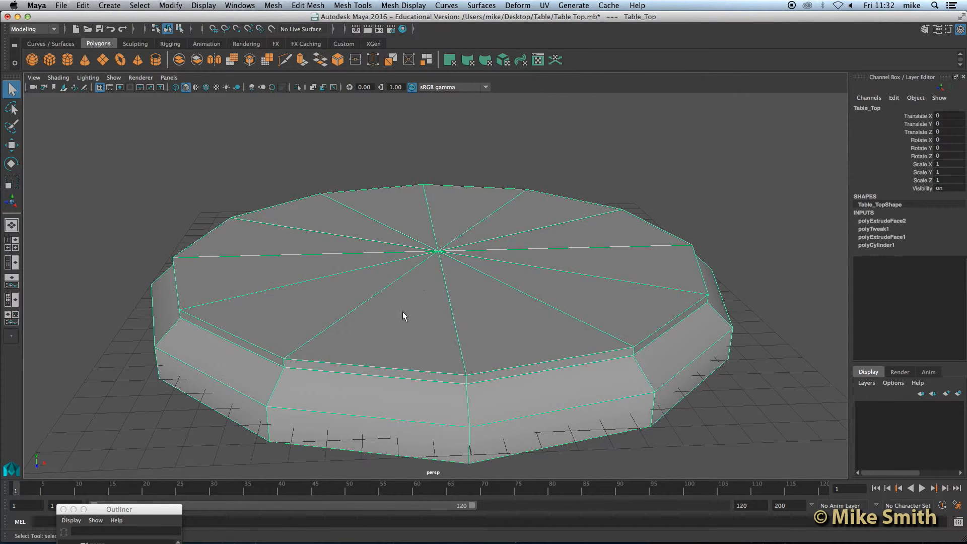
# Step: Display the table top in smooth mesh preview, seen from directly above
pyautogui.keyDown('alt'); pyautogui.moveTo(403, 312); pyautogui.dragTo(380, 323); pyautogui.keyUp('alt')
pyautogui.scroll(-3, 381, 322)
pyautogui.keyDown('alt'); pyautogui.moveTo(445, 331); pyautogui.dragTo(445, 327); pyautogui.keyUp('alt')
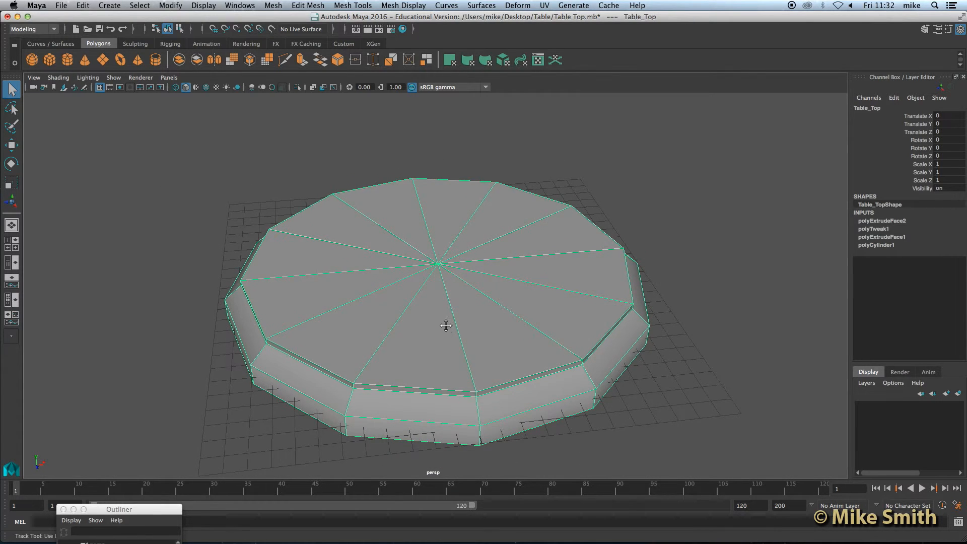
pyautogui.keyDown('alt'); pyautogui.moveTo(445, 325); pyautogui.dragTo(435, 301, button='middle'); pyautogui.keyUp('alt')
pyautogui.keyDown('alt'); pyautogui.moveTo(420, 307); pyautogui.dragTo(417, 320); pyautogui.keyUp('alt')
pyautogui.scroll(-3, 425, 302)
pyautogui.keyDown('alt'); pyautogui.moveTo(428, 269); pyautogui.dragTo(425, 290); pyautogui.keyUp('alt')
pyautogui.keyDown('alt'); pyautogui.moveTo(435, 277); pyautogui.dragTo(435, 282, button='middle'); pyautogui.keyUp('alt')
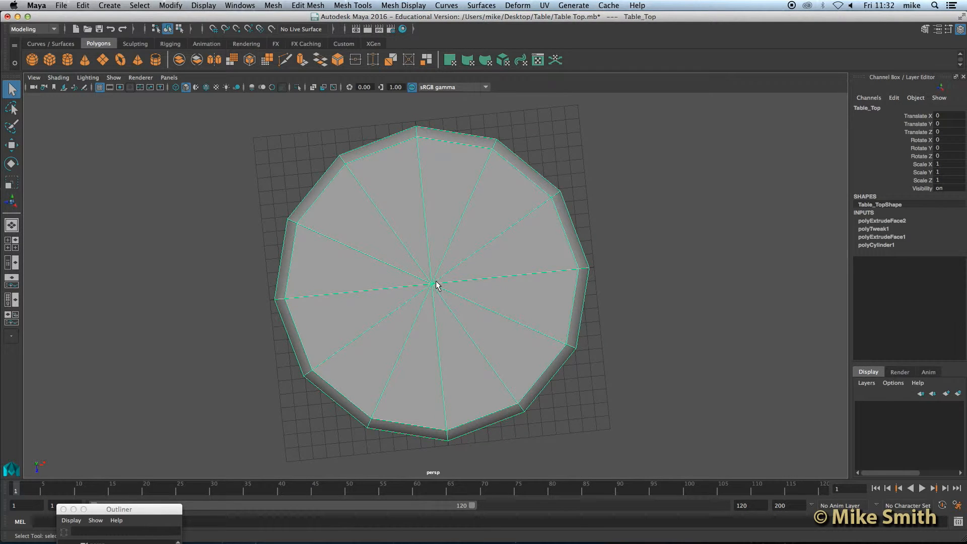
pyautogui.press('3')
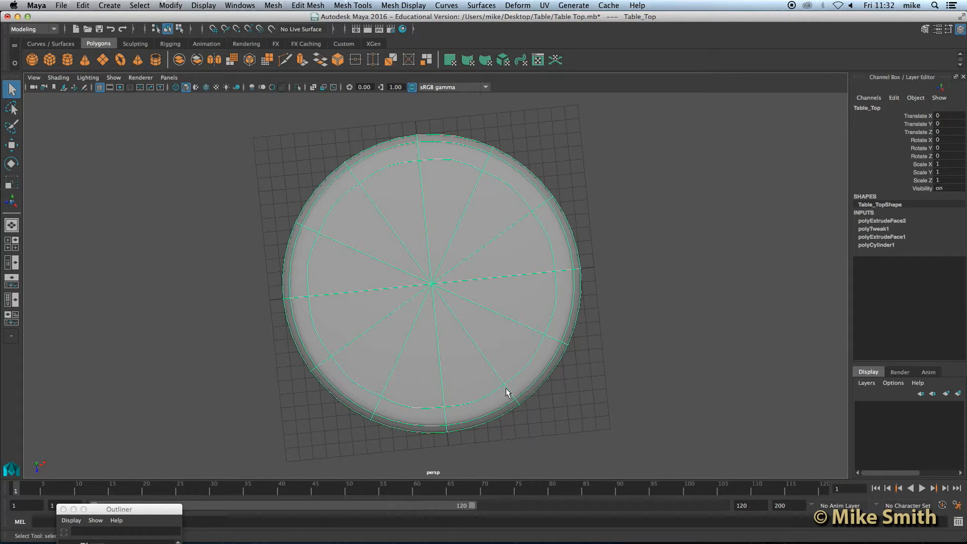
# Step: Examine the smoothed rim of the table top from the side and return to the unsmoothed display
pyautogui.keyDown('alt'); pyautogui.moveTo(388, 367); pyautogui.dragTo(403, 298); pyautogui.keyUp('alt')
pyautogui.scroll(6, 392, 322)
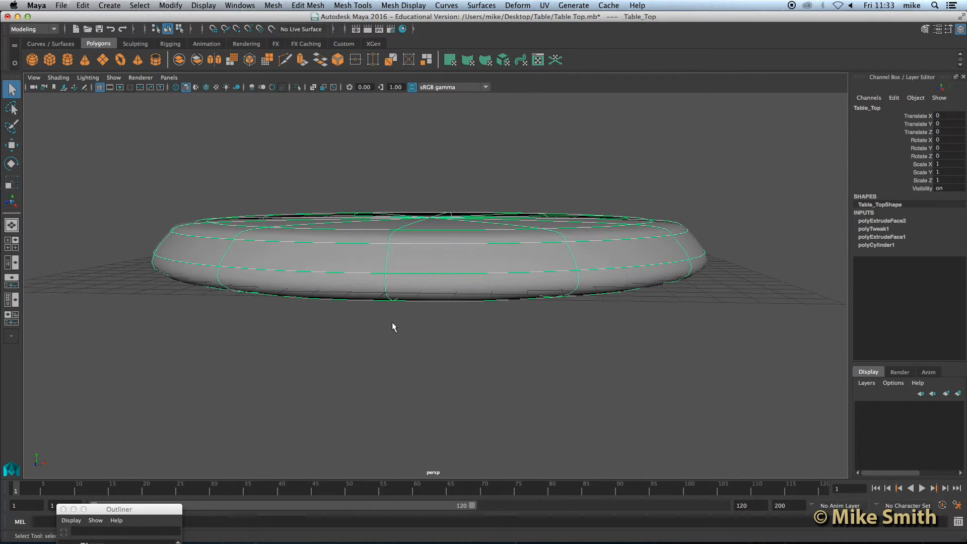
pyautogui.keyDown('alt'); pyautogui.moveTo(321, 272); pyautogui.dragTo(216, 273); pyautogui.keyUp('alt')
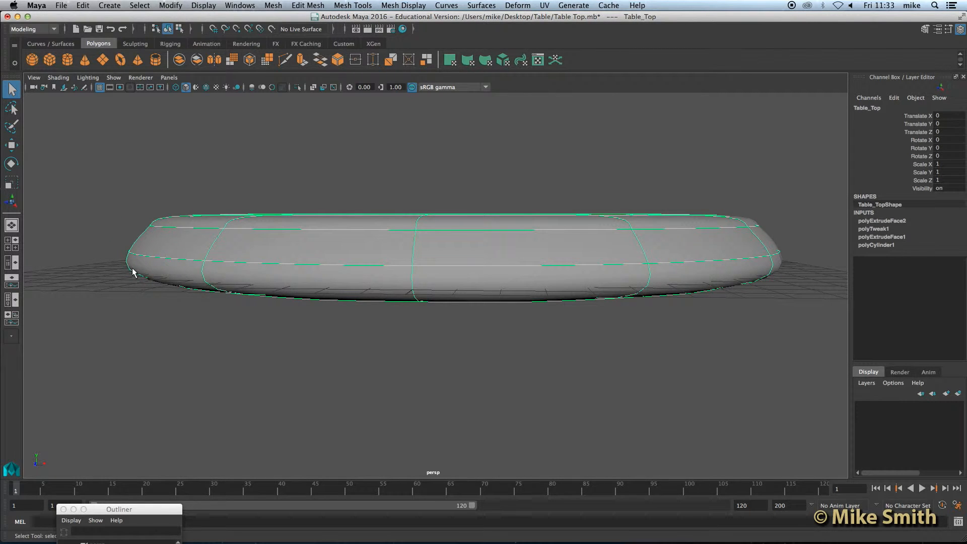
pyautogui.press('1')
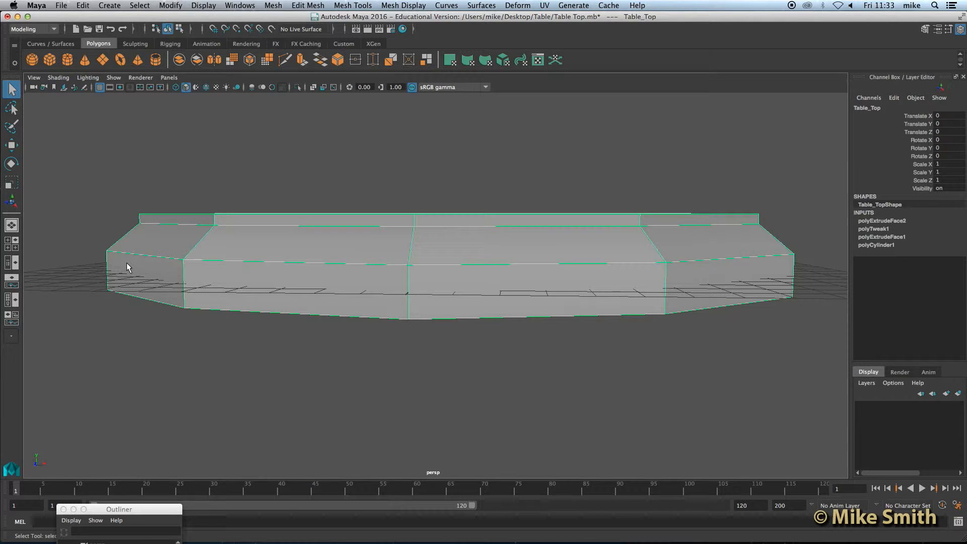
pyautogui.keyDown('alt'); pyautogui.moveTo(165, 251); pyautogui.dragTo(176, 244); pyautogui.keyUp('alt')
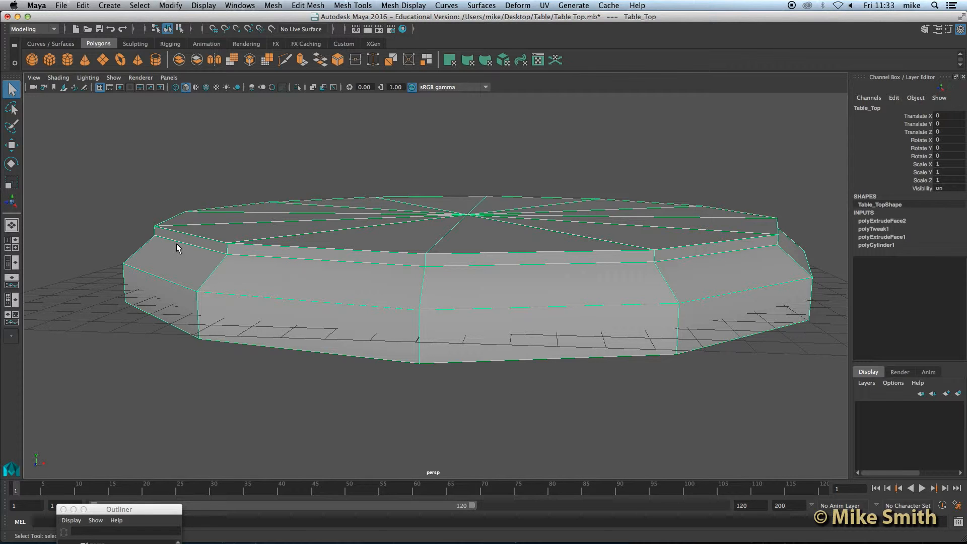
# Step: Insert an edge loop around the table top's vertical side, just above its bottom edge
pyautogui.scroll(1, 204, 304)
pyautogui.scroll(1, 190, 277)
pyautogui.keyDown('alt'); pyautogui.moveTo(191, 264); pyautogui.dragTo(207, 266, button='middle'); pyautogui.keyUp('alt')
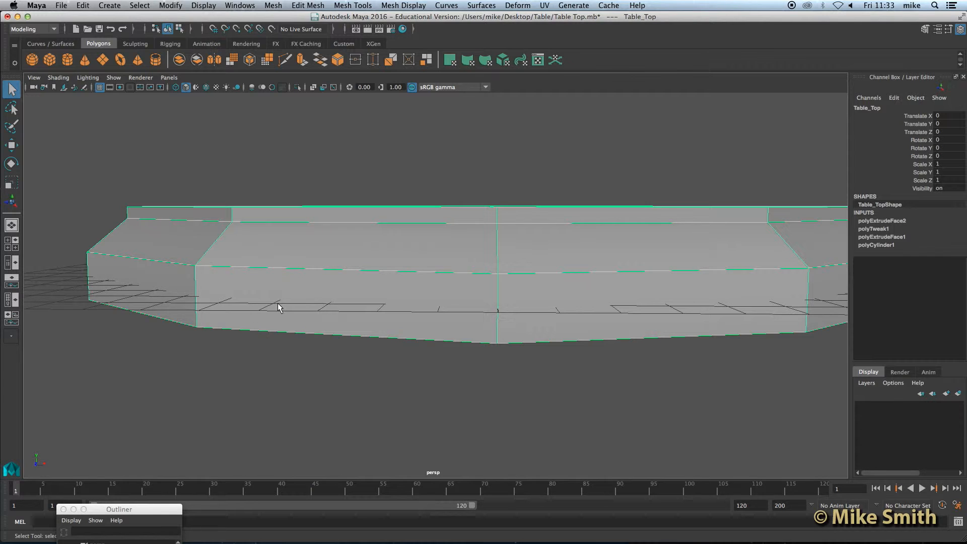
pyautogui.click(353, 5)
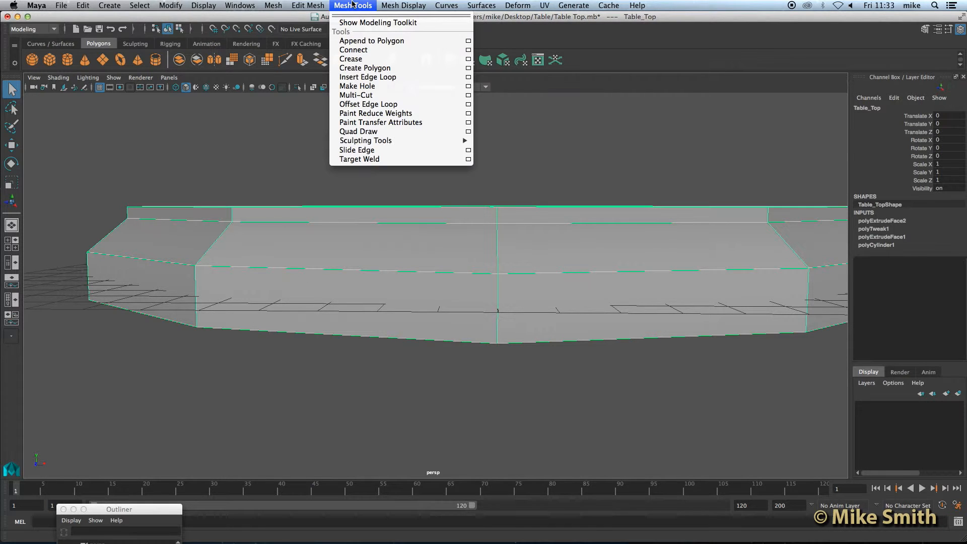
pyautogui.click(361, 80)
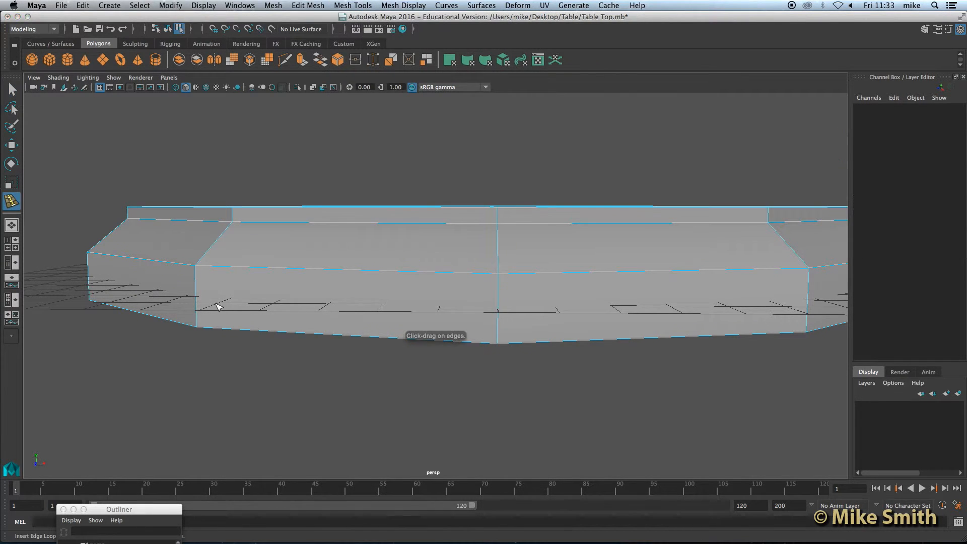
pyautogui.scroll(3, 216, 304)
pyautogui.keyDown('alt'); pyautogui.moveTo(161, 287); pyautogui.dragTo(296, 297, button='middle'); pyautogui.keyUp('alt')
pyautogui.scroll(2, 263, 291)
pyautogui.scroll(3, 283, 287)
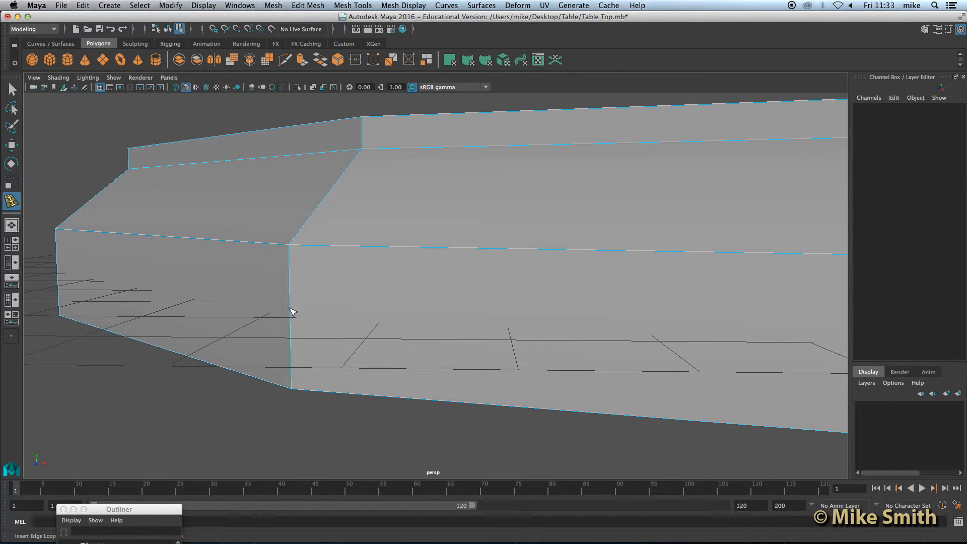
pyautogui.moveTo(291, 313); pyautogui.dragTo(290, 229)
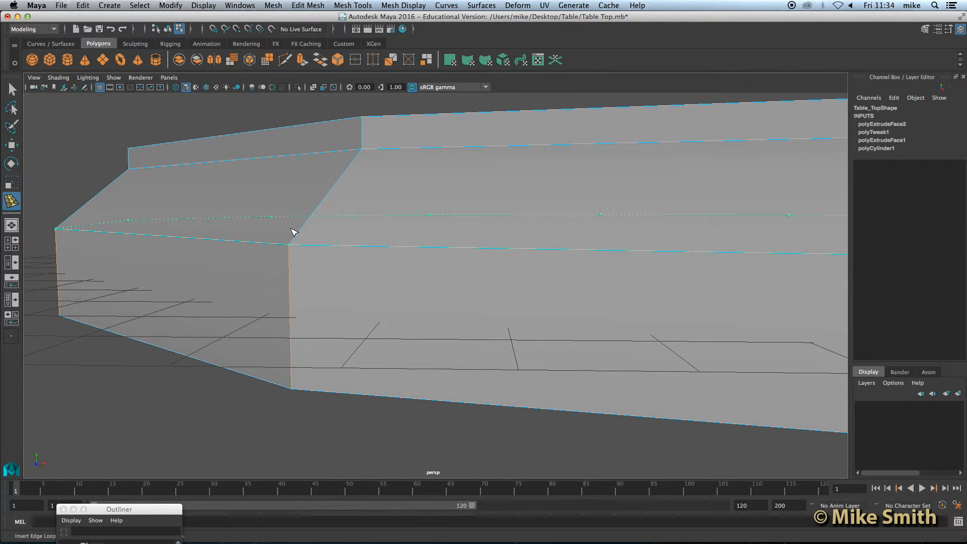
pyautogui.moveTo(291, 279); pyautogui.dragTo(295, 388)
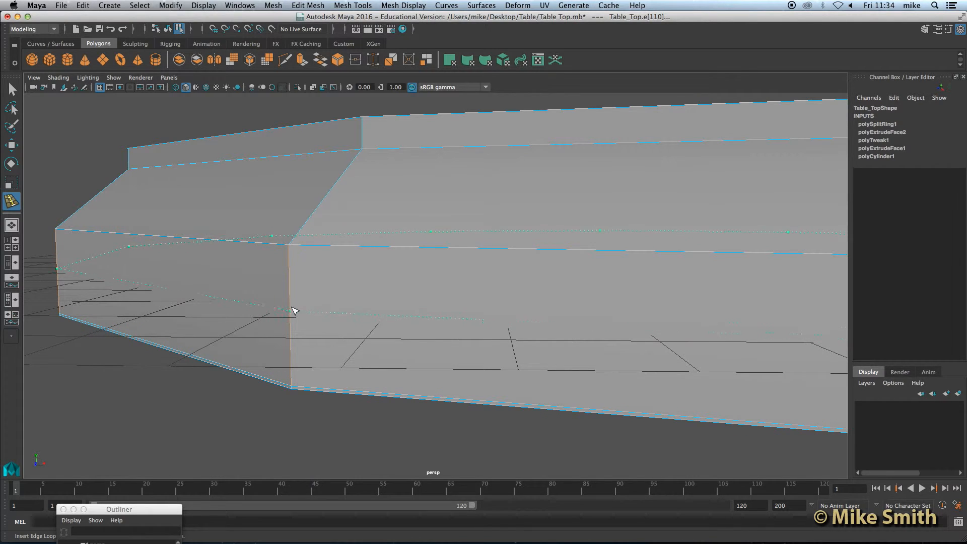
# Step: Insert edge loops just below and just above the edge where the vertical side meets the sloped rim
pyautogui.moveTo(294, 323); pyautogui.dragTo(293, 251)
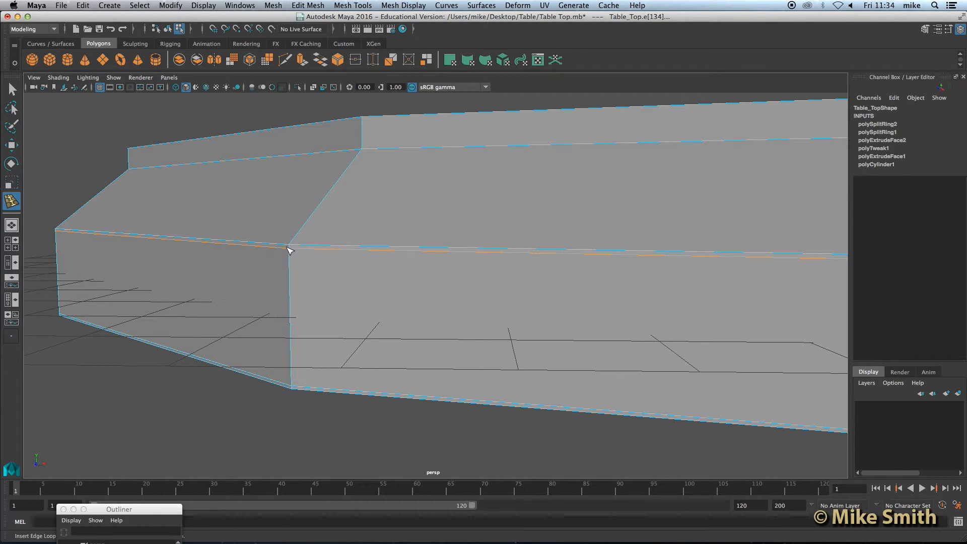
pyautogui.scroll(5, 296, 248)
pyautogui.keyDown('alt'); pyautogui.moveTo(146, 233); pyautogui.dragTo(184, 244); pyautogui.keyUp('alt')
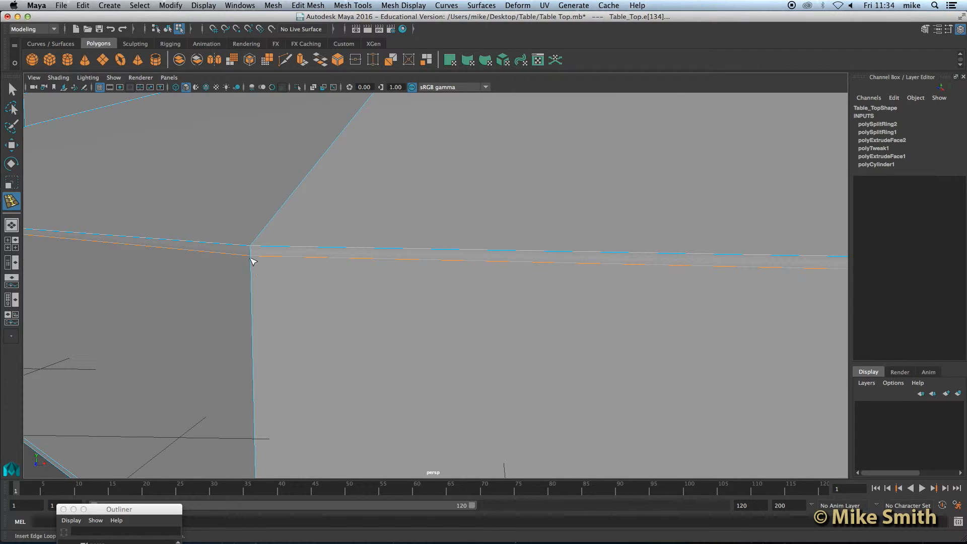
pyautogui.scroll(-5, 264, 275)
pyautogui.scroll(2, 357, 261)
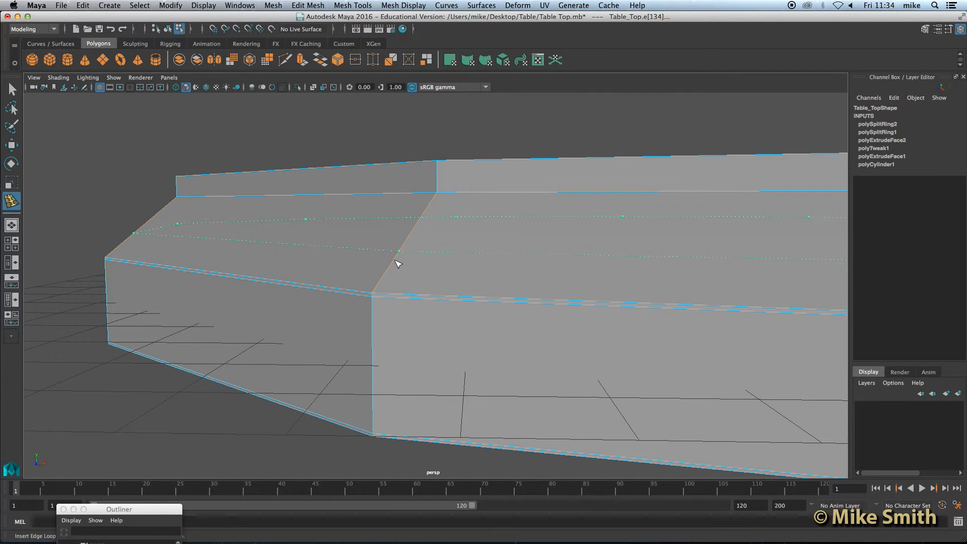
pyautogui.click(376, 292)
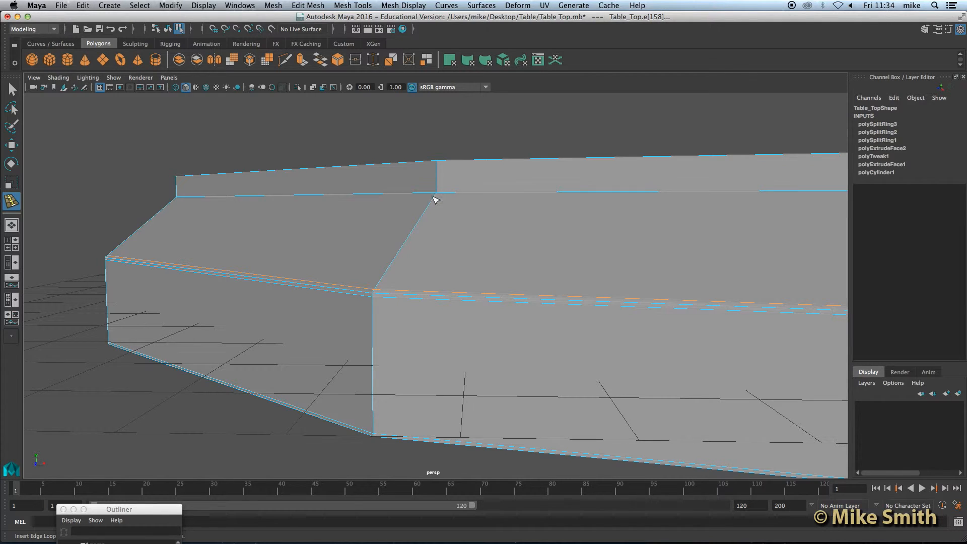
# Step: Insert an edge loop at the upper end of the sloped rim, just below the raised lip
pyautogui.keyDown('alt'); pyautogui.moveTo(439, 202); pyautogui.dragTo(409, 269, button='middle'); pyautogui.keyUp('alt')
pyautogui.scroll(3, 409, 270)
pyautogui.keyDown('alt'); pyautogui.moveTo(417, 218); pyautogui.dragTo(391, 301, button='middle'); pyautogui.keyUp('alt')
pyautogui.scroll(3, 419, 255)
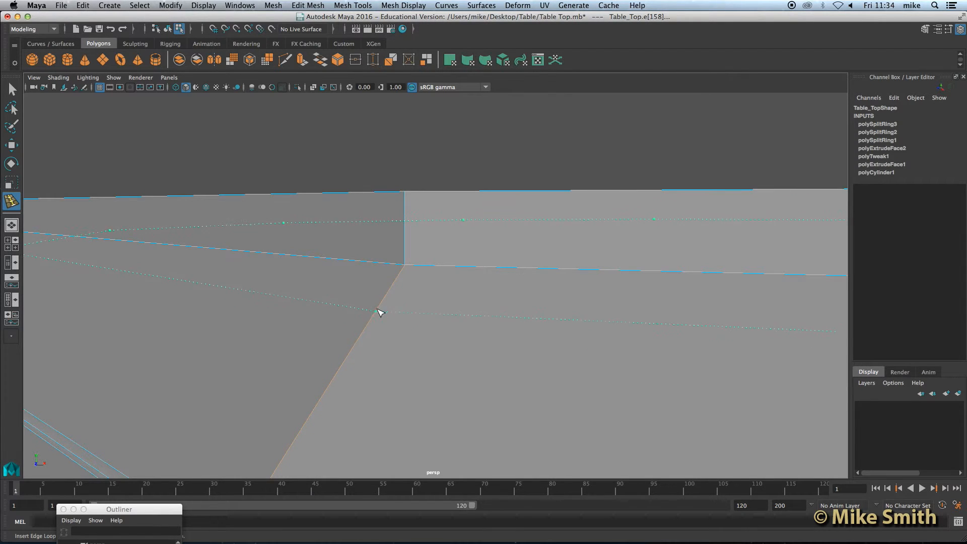
pyautogui.click(406, 273)
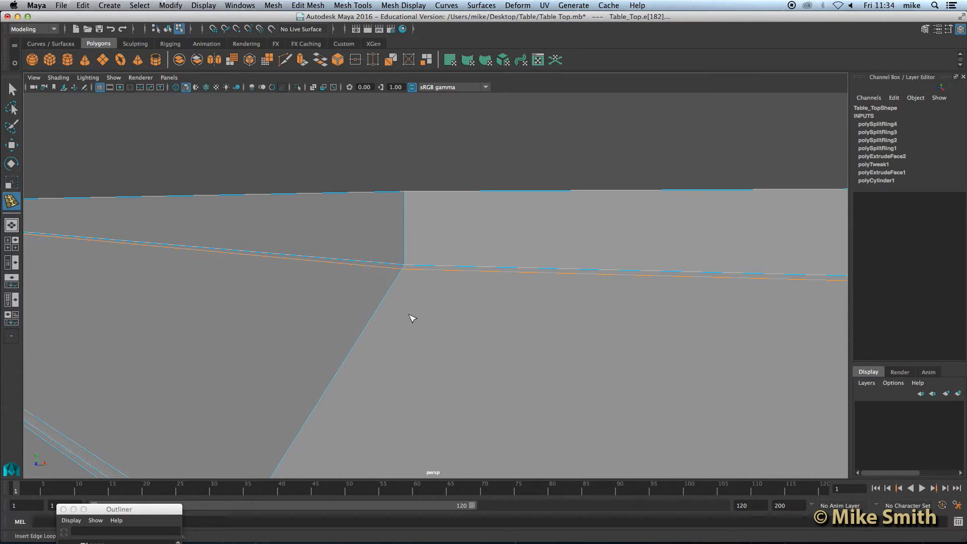
# Step: Insert edge loops around the raised lip, one just above its base and one just below its top edge
pyautogui.keyDown('alt'); pyautogui.moveTo(412, 276); pyautogui.dragTo(358, 216, button='middle'); pyautogui.keyUp('alt')
pyautogui.keyDown('alt'); pyautogui.moveTo(368, 180); pyautogui.dragTo(369, 187, button='middle'); pyautogui.keyUp('alt')
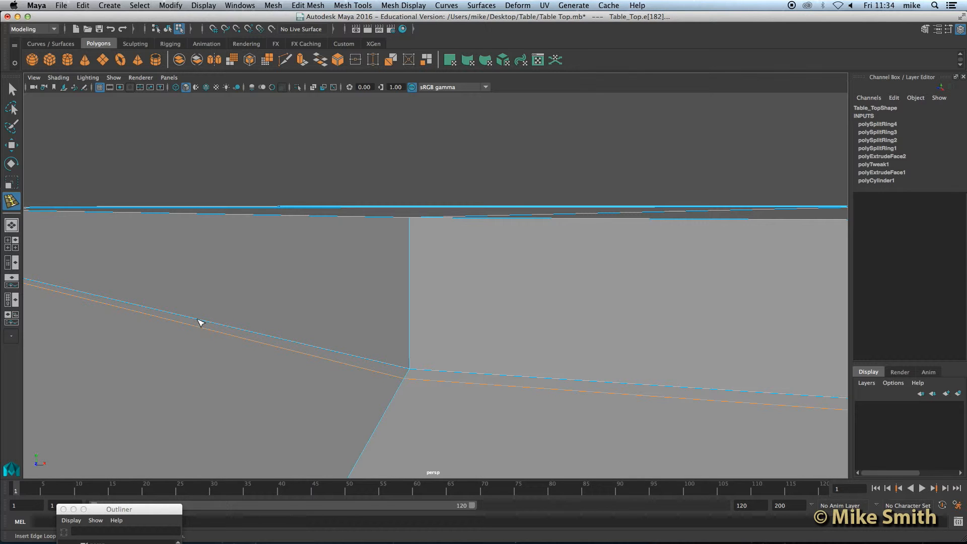
pyautogui.moveTo(301, 345); pyautogui.dragTo(323, 356)
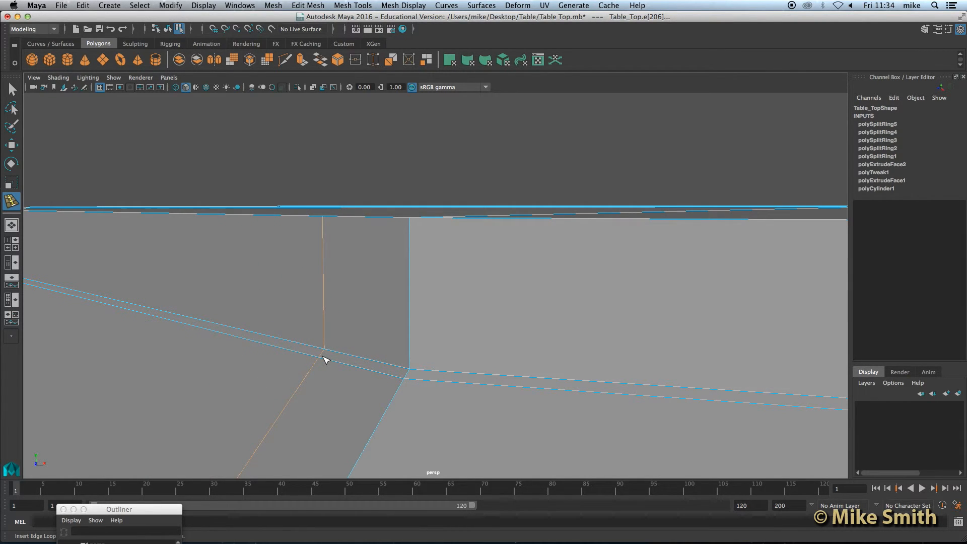
pyautogui.press('z')
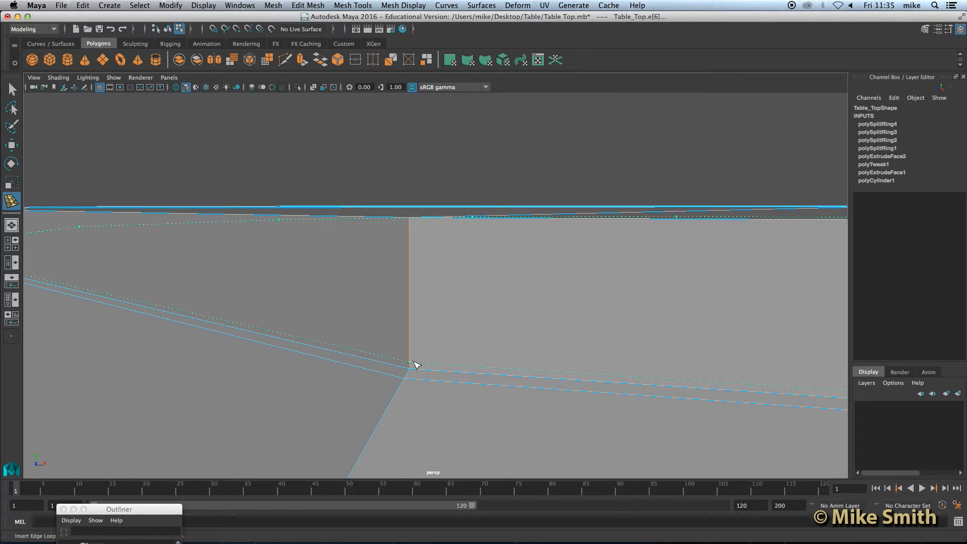
pyautogui.click(416, 365)
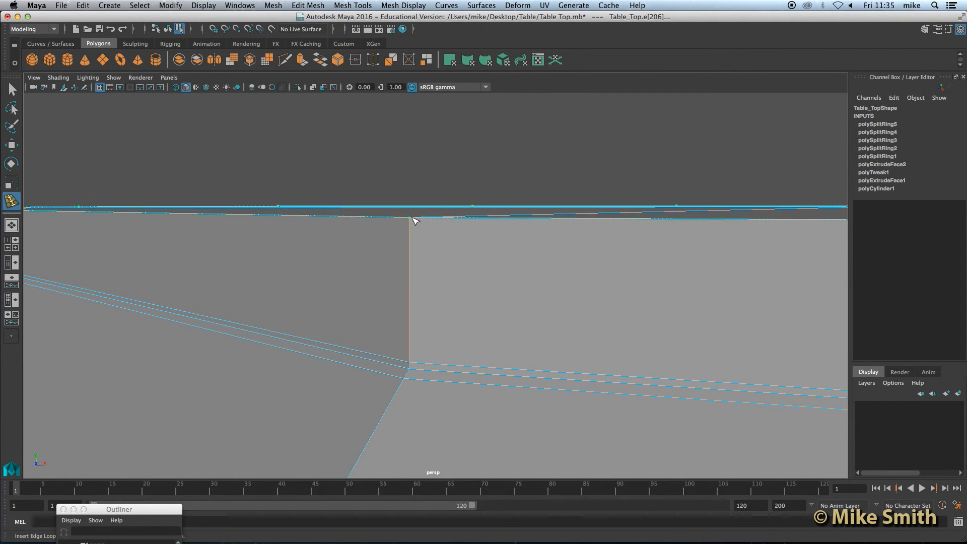
pyautogui.click(409, 245)
# Step: Leave the Insert Edge Loop tool, return to object mode and select the whole table top
pyautogui.scroll(-5, 406, 280)
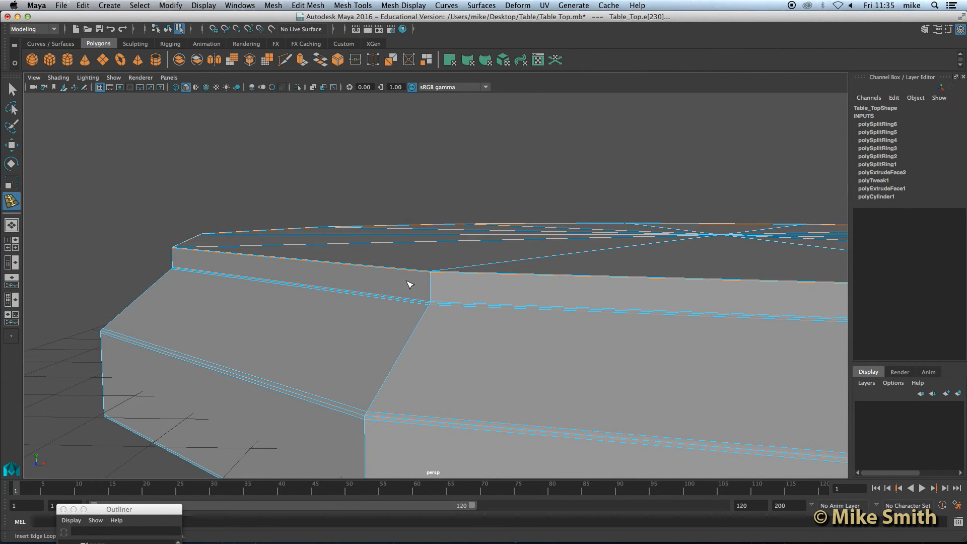
pyautogui.keyDown('alt'); pyautogui.moveTo(440, 278); pyautogui.dragTo(479, 272); pyautogui.keyUp('alt')
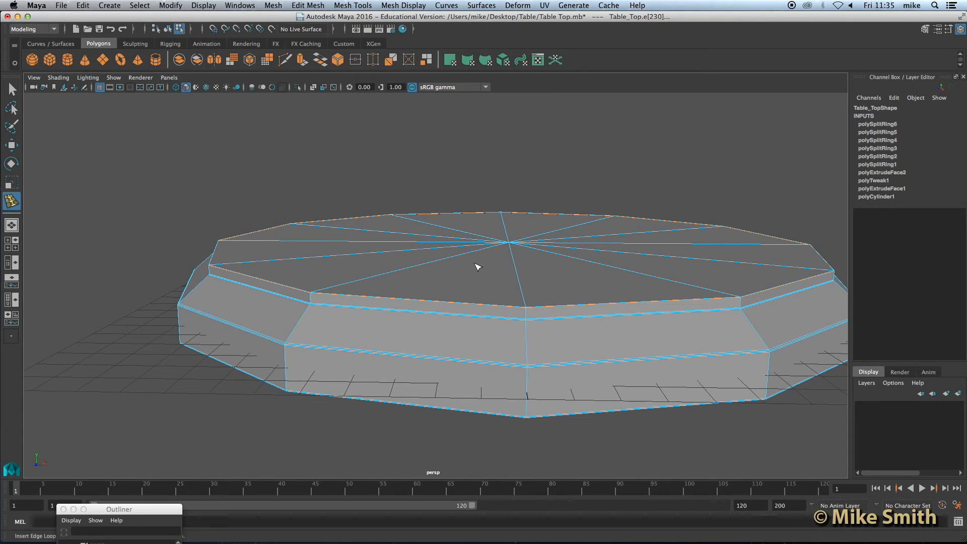
pyautogui.moveTo(465, 248); pyautogui.dragTo(512, 228, button='right')
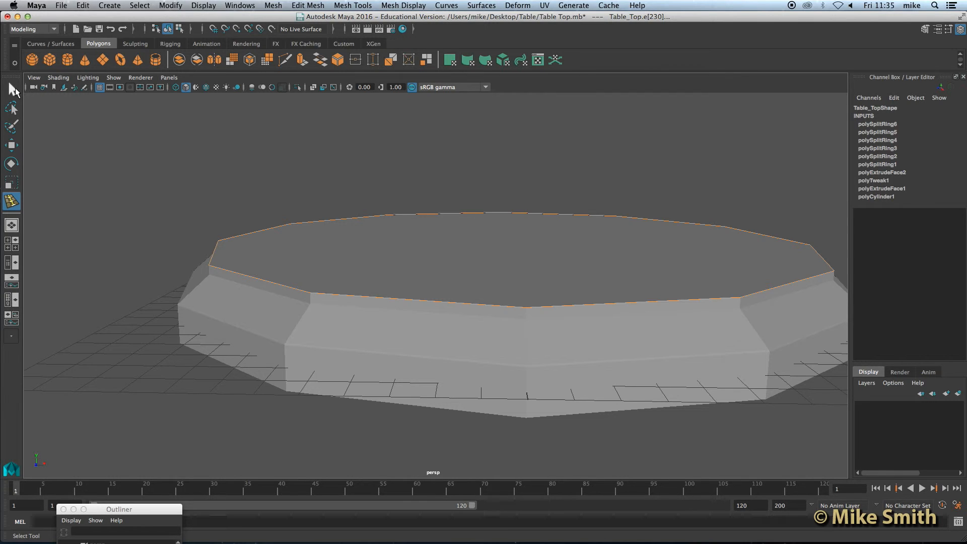
pyautogui.click(12, 89)
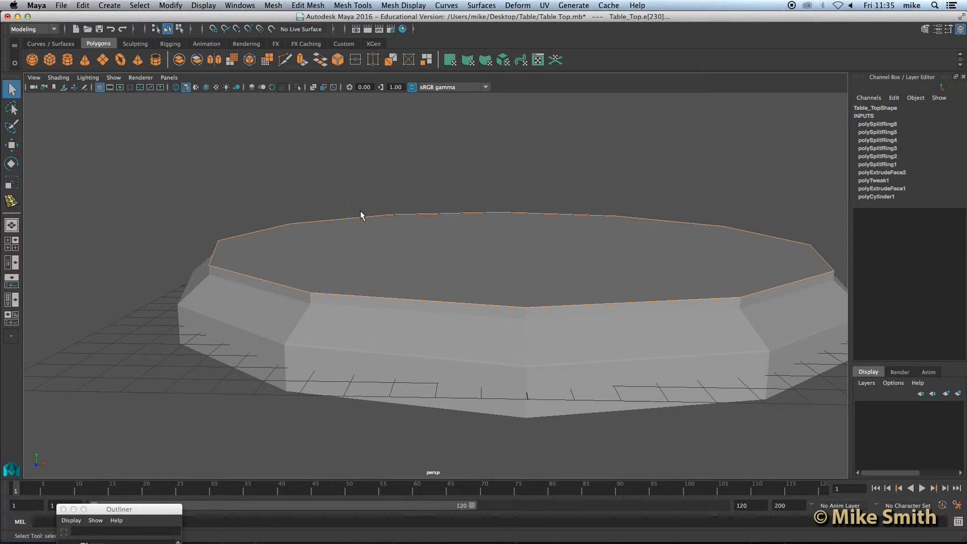
pyautogui.click(487, 263)
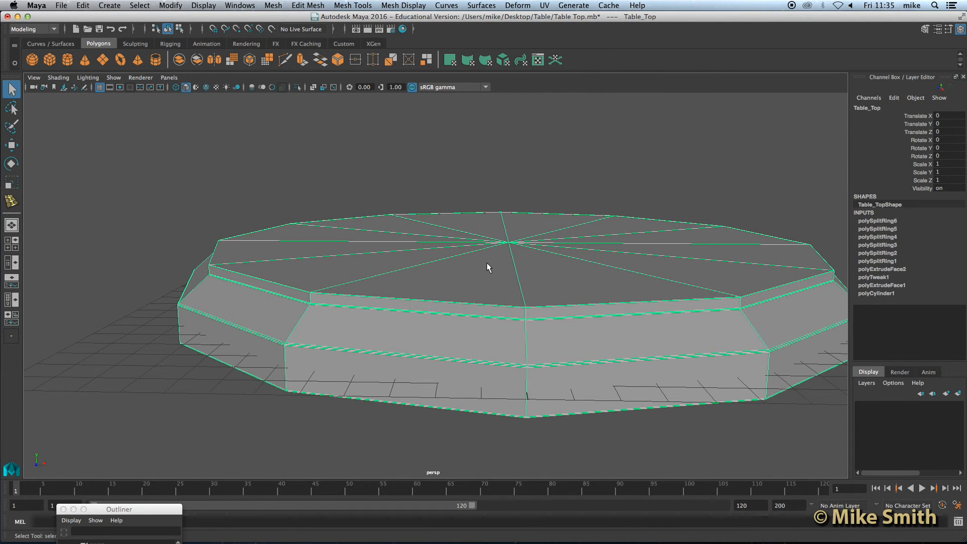
# Step: Display the table top in smooth mesh preview, check its rim unselected, and reselect it
pyautogui.scroll(-5, 486, 267)
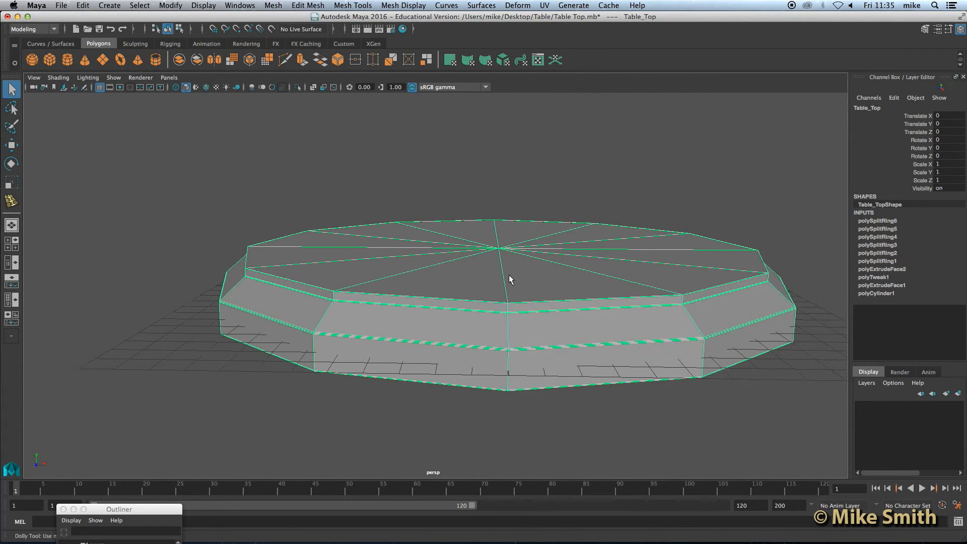
pyautogui.keyDown('alt'); pyautogui.moveTo(473, 263); pyautogui.dragTo(466, 270, button='middle'); pyautogui.keyUp('alt')
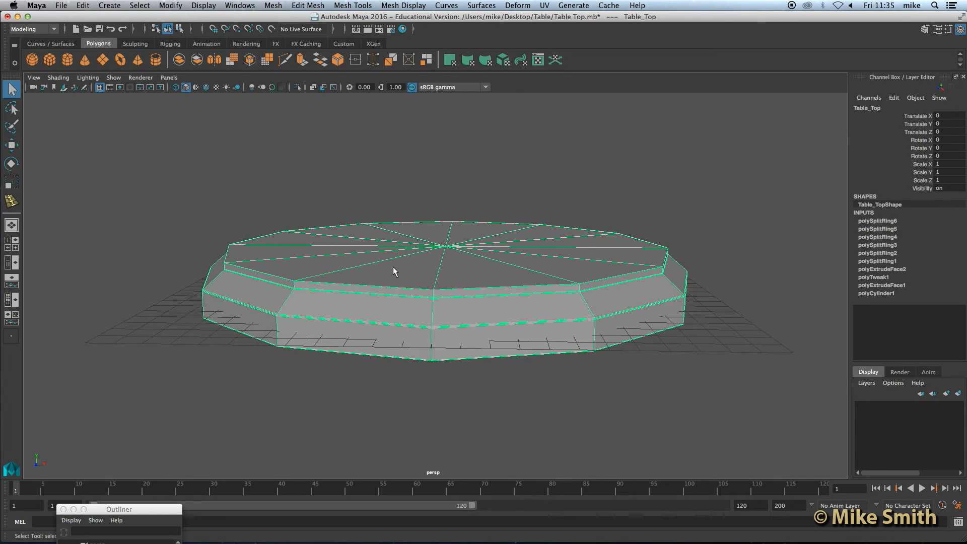
pyautogui.press('3')
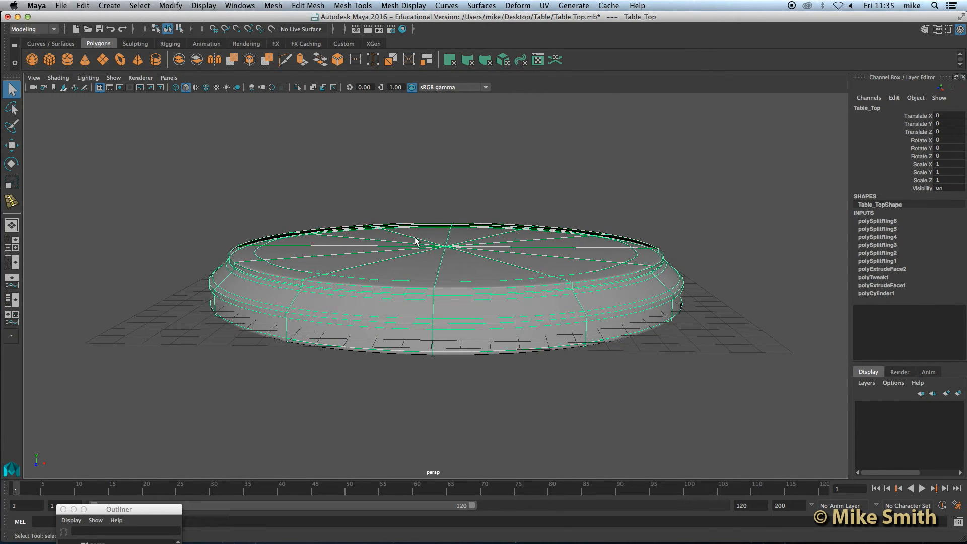
pyautogui.click(203, 190)
pyautogui.keyDown('alt'); pyautogui.moveTo(314, 308); pyautogui.dragTo(352, 297); pyautogui.keyUp('alt')
pyautogui.click(358, 296)
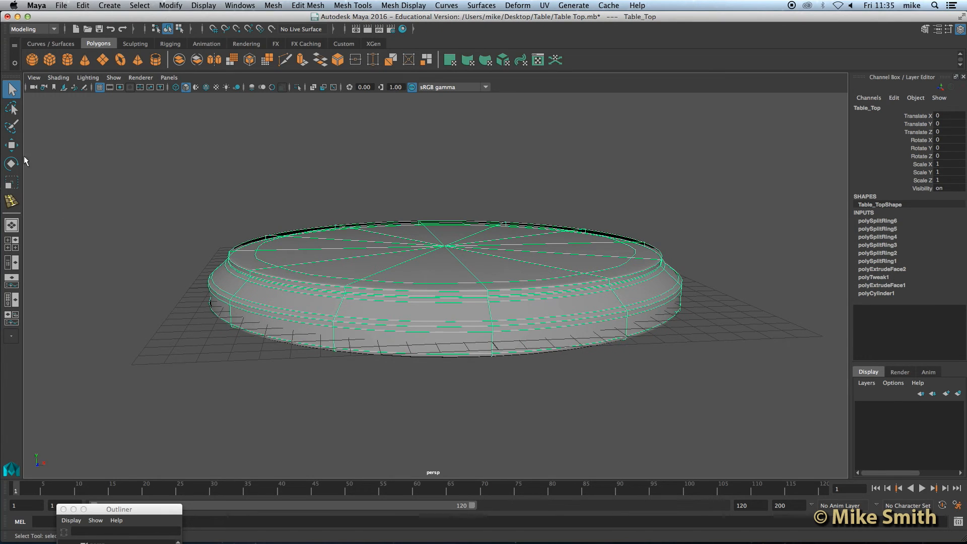
# Step: Move the table top up to about 0.873 in Y, scale it to about 0.544 in Y and deselect it
pyautogui.click(11, 145)
pyautogui.moveTo(445, 231); pyautogui.dragTo(442, 213)
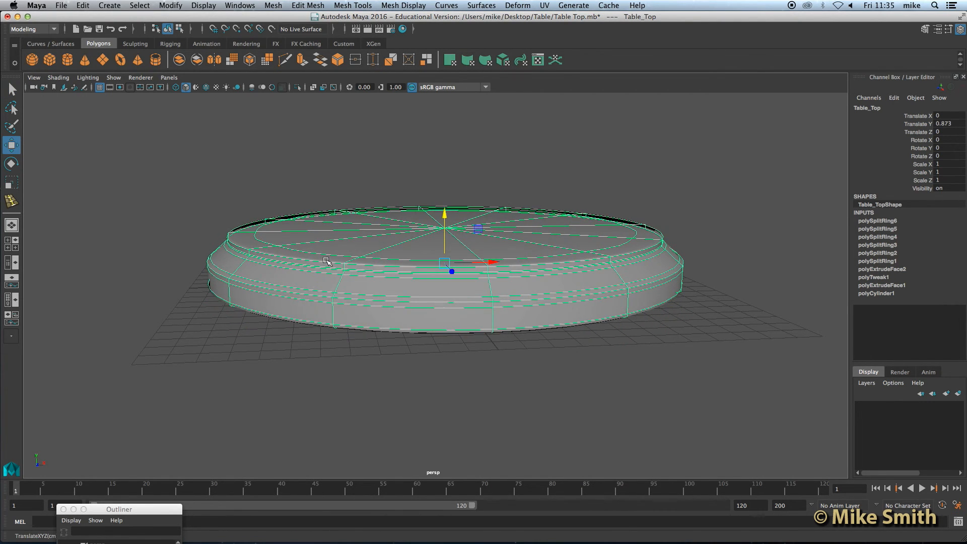
pyautogui.click(12, 182)
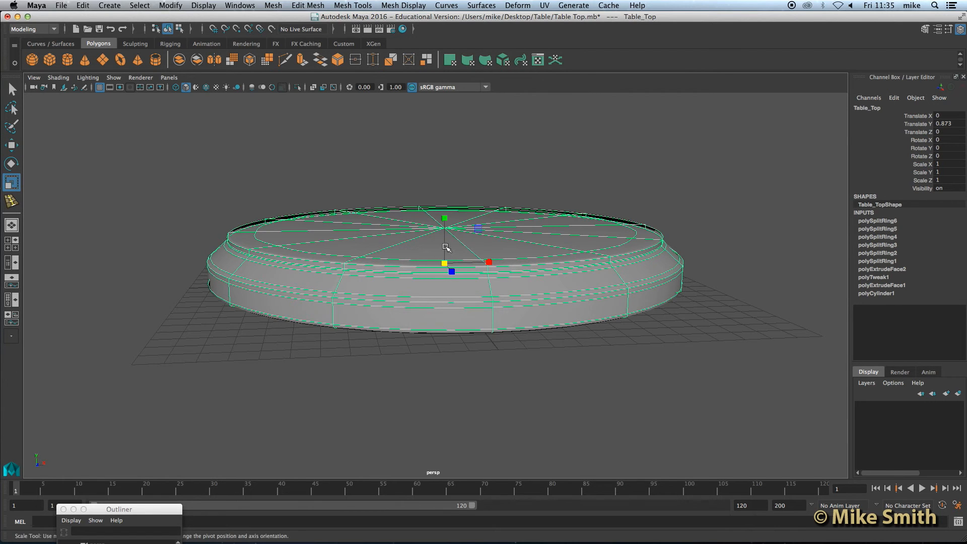
pyautogui.moveTo(446, 247)
pyautogui.keyDown('alt'); pyautogui.mouseDown()
pyautogui.moveTo(446, 231)
pyautogui.moveTo(451, 238)
pyautogui.mouseUp(); pyautogui.keyUp('alt')
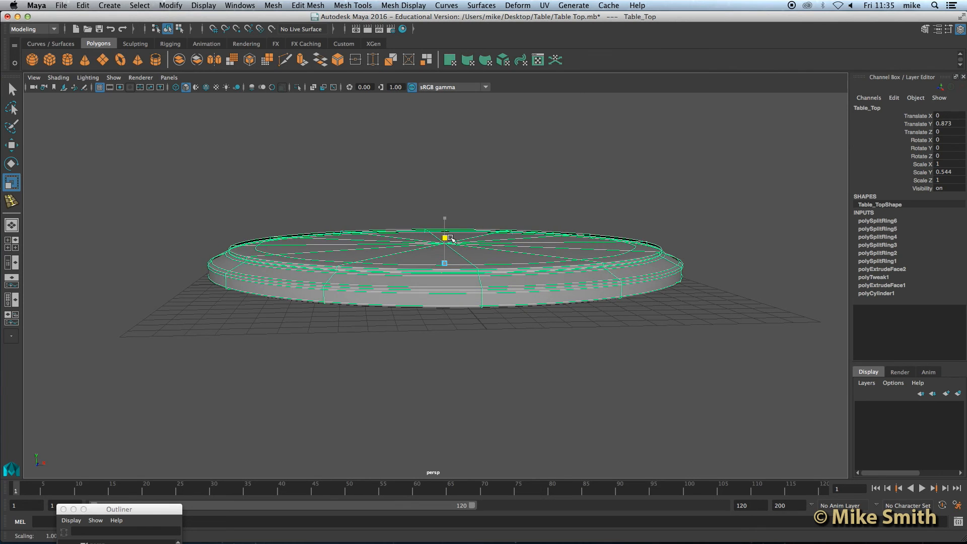
pyautogui.click(576, 212)
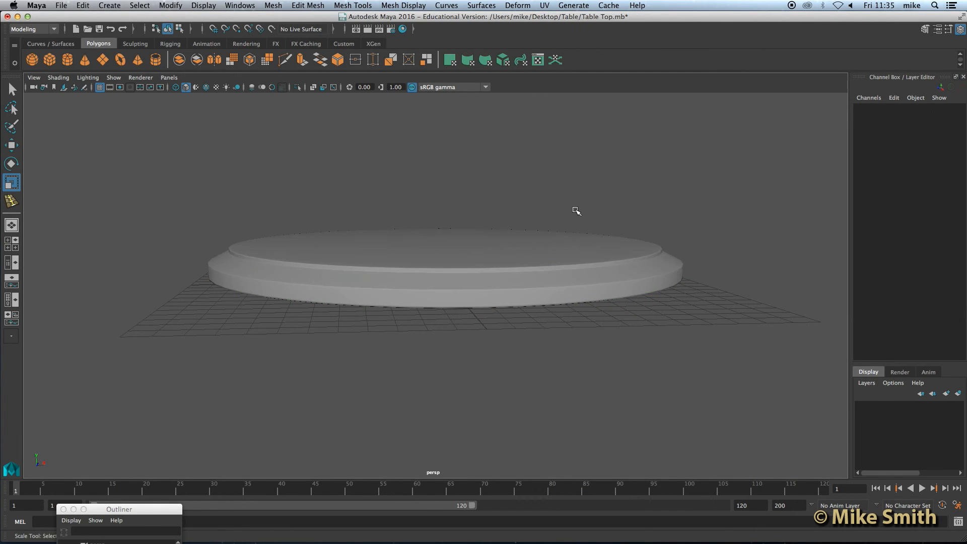
# Step: Examine the flattened, smoothed table top and its rim from a higher angle, both close up and further away
pyautogui.keyDown('alt'); pyautogui.moveTo(545, 197); pyautogui.dragTo(511, 240); pyautogui.keyUp('alt')
pyautogui.keyDown('alt'); pyautogui.moveTo(518, 225); pyautogui.dragTo(513, 239, button='middle'); pyautogui.keyUp('alt')
pyautogui.scroll(-1, 496, 267)
pyautogui.scroll(1, 414, 285)
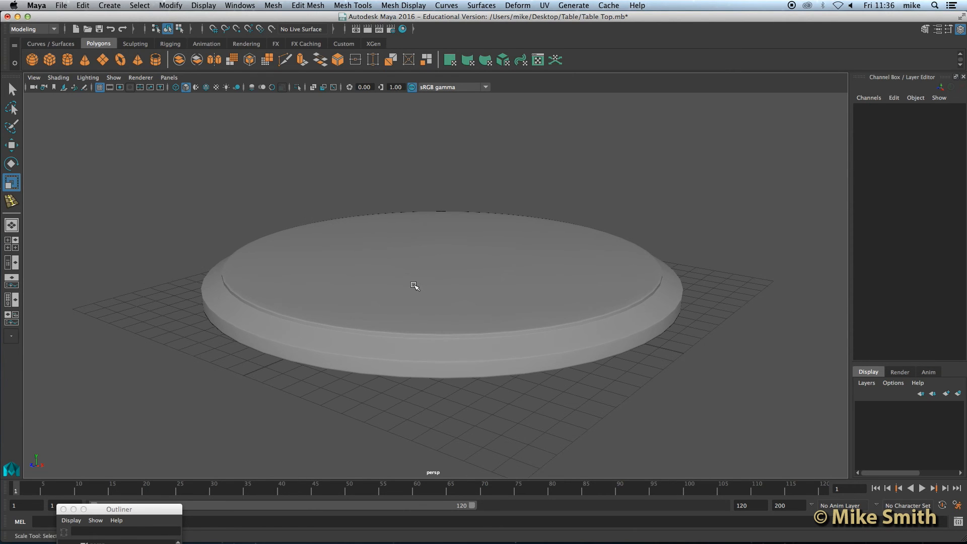
pyautogui.scroll(2, 414, 285)
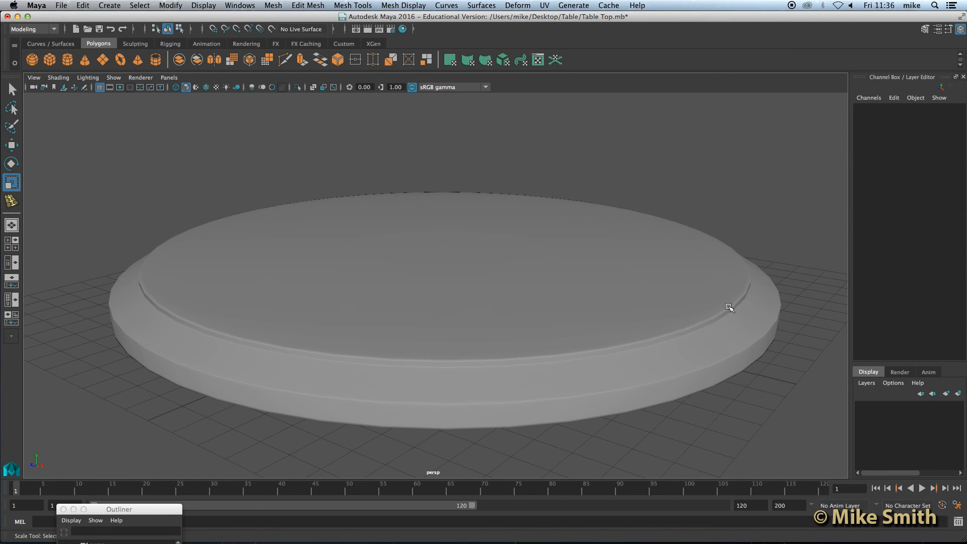
pyautogui.scroll(-2, 712, 343)
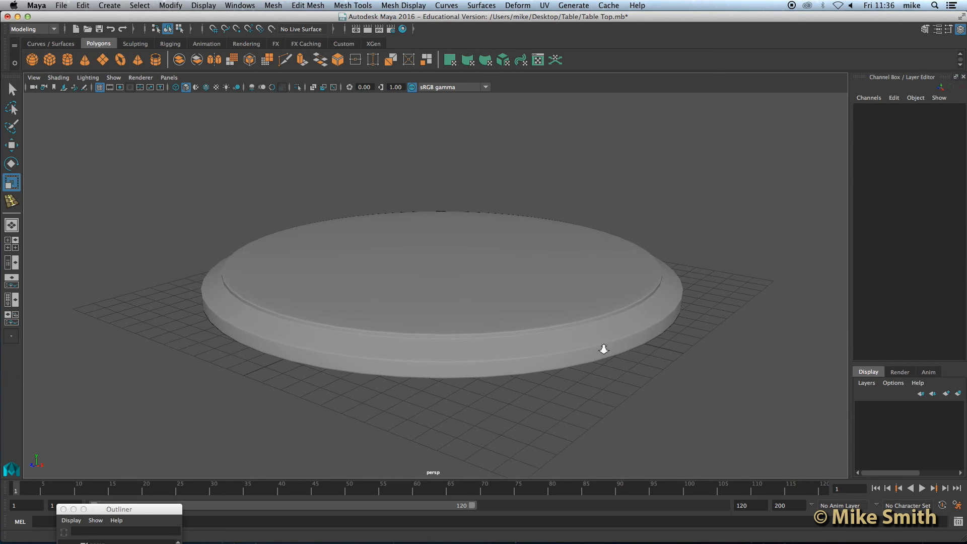
pyautogui.scroll(-2, 604, 349)
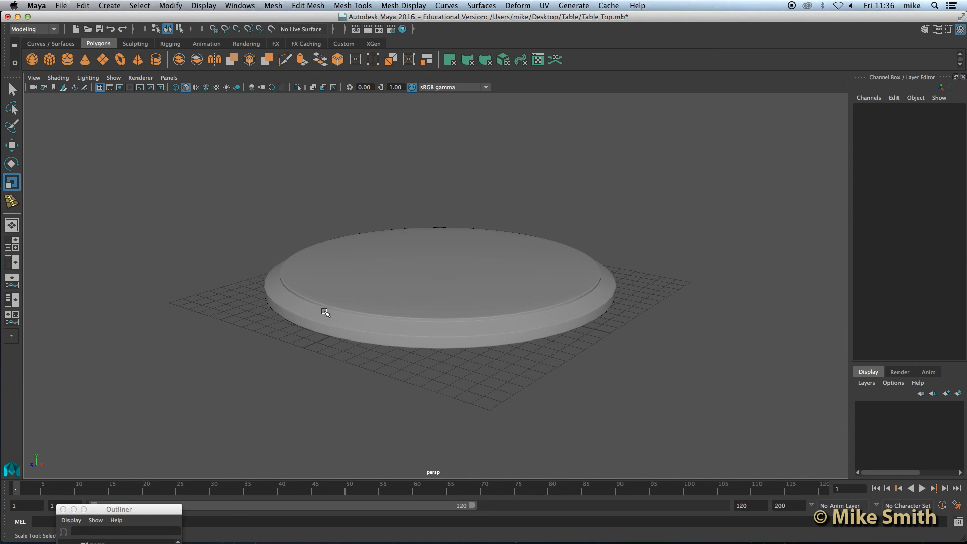
pyautogui.keyDown('alt'); pyautogui.moveTo(306, 296); pyautogui.dragTo(352, 298); pyautogui.keyUp('alt')
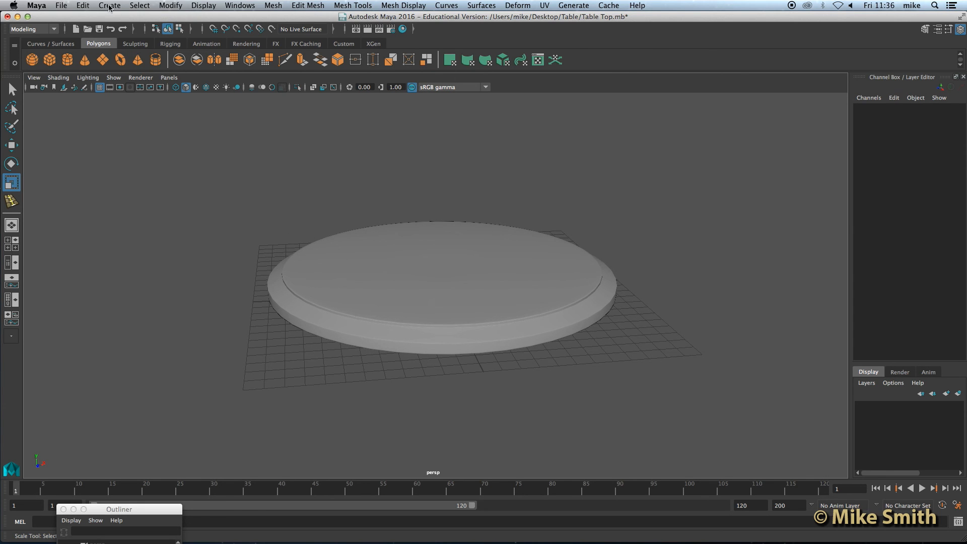
# Step: Save the table top scene under its existing file name
pyautogui.click(60, 4)
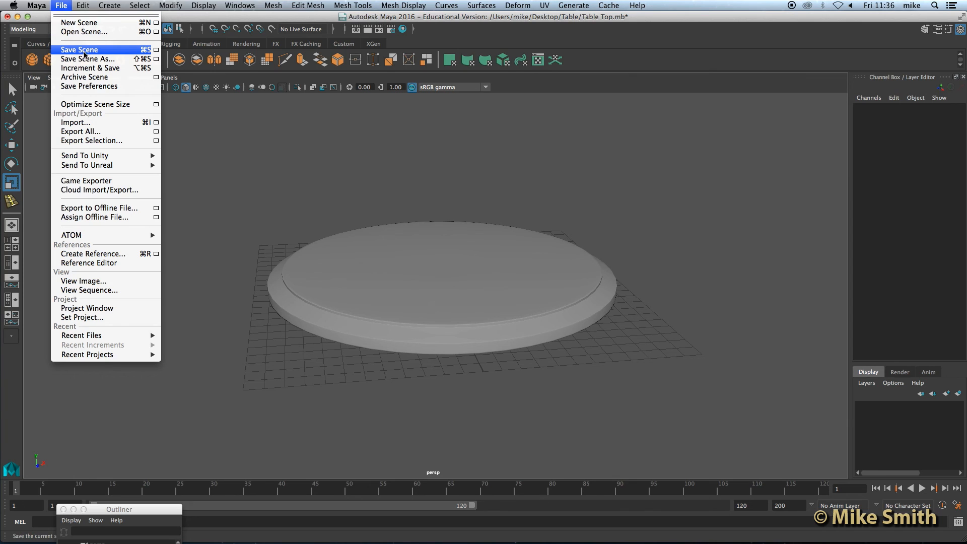
pyautogui.click(84, 52)
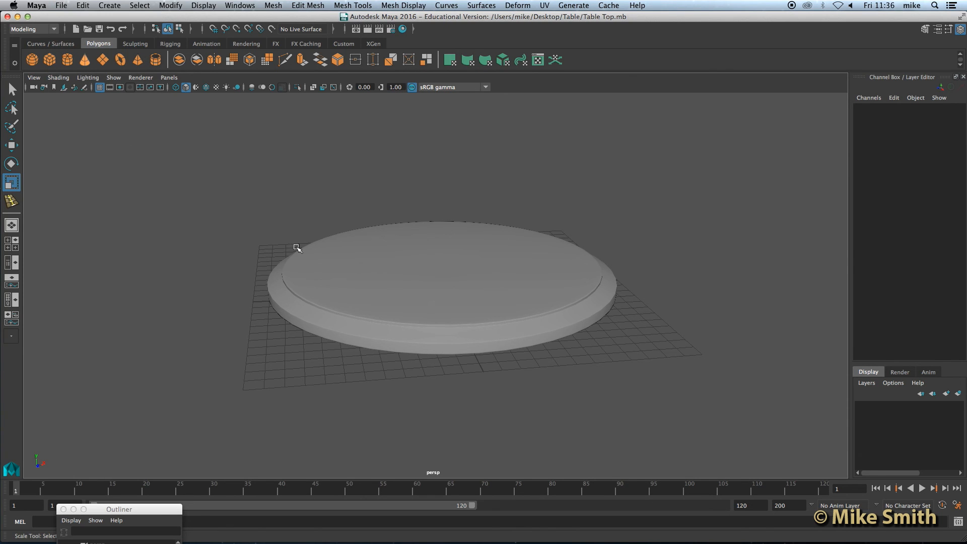